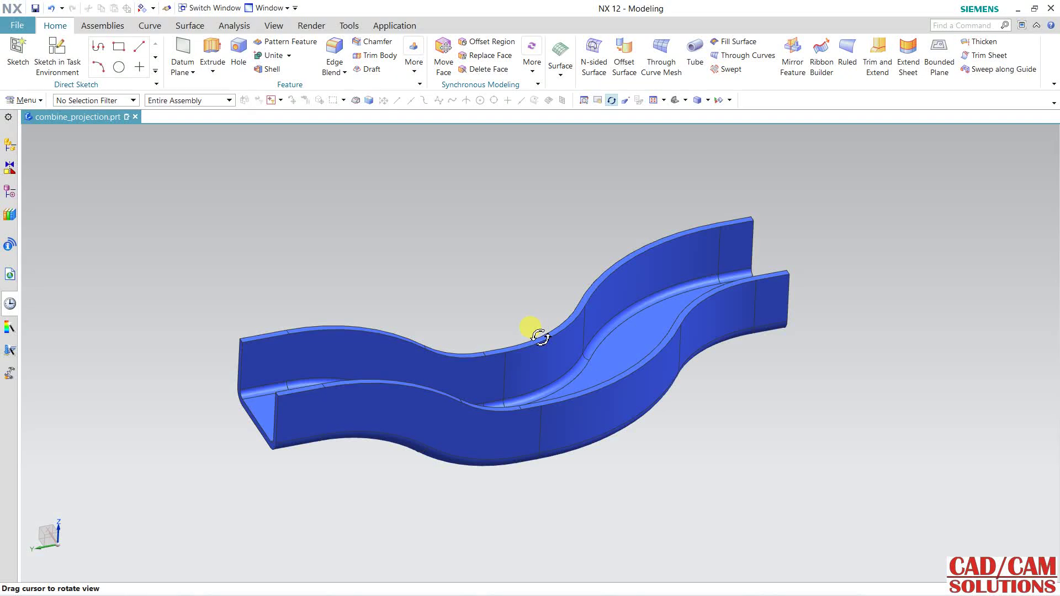
Step: Orbit the finished blue channel model and bring up the full command list
mouse_move(511, 296)
middle_down()
mouse_move(485, 249)
mouse_move(469, 260)
mouse_move(520, 284)
mouse_move(594, 265)
mouse_move(656, 321)
mouse_move(613, 362)
mouse_move(641, 355)
mouse_move(634, 284)
mouse_move(615, 289)
mouse_move(412, 228)
middle_up()
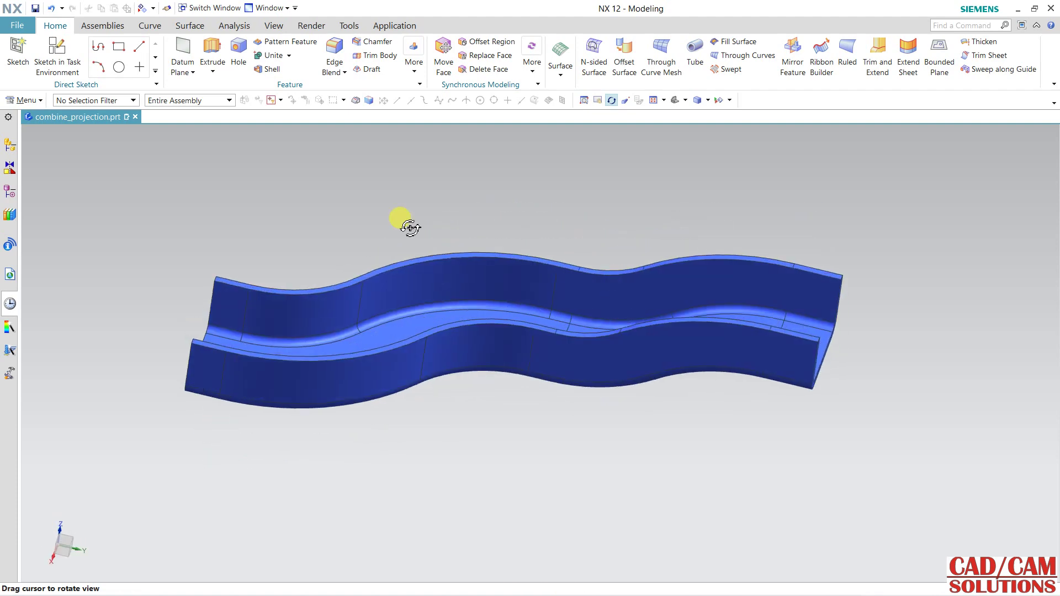
click(26, 101)
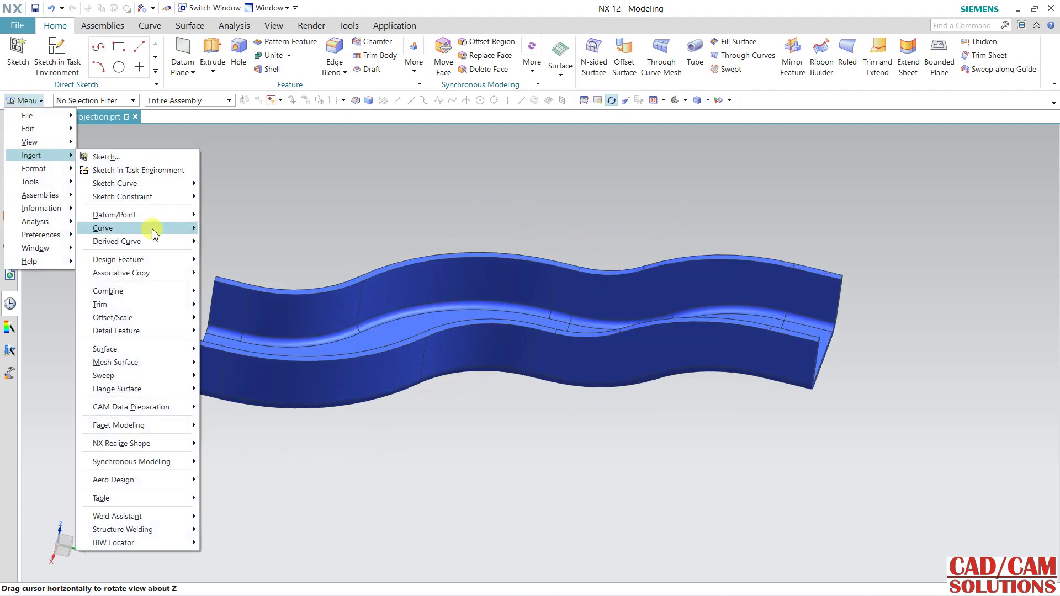
mouse_move(117, 242)
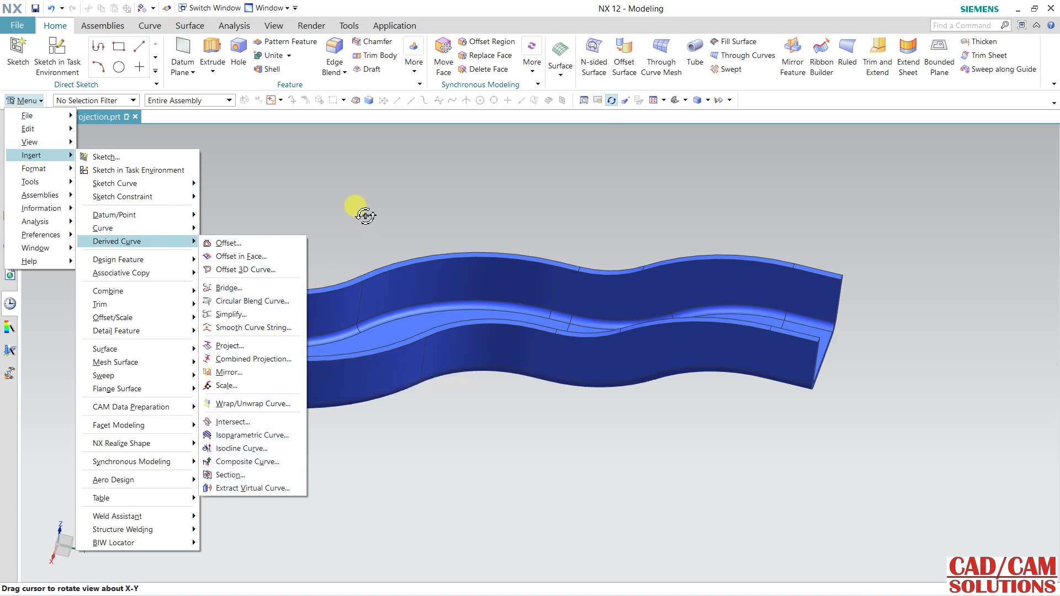
Step: Dismiss the command list, orbit the channel to a top-down view, and minimize NX
click(414, 241)
mouse_move(504, 402)
middle_down()
mouse_move(509, 447)
mouse_move(519, 332)
mouse_move(695, 316)
mouse_move(715, 331)
mouse_move(693, 383)
mouse_move(707, 339)
mouse_move(684, 279)
mouse_move(677, 290)
mouse_move(695, 315)
mouse_move(712, 298)
middle_up()
mouse_move(547, 249)
middle_down()
mouse_move(586, 275)
mouse_move(582, 261)
middle_up()
click(1020, 10)
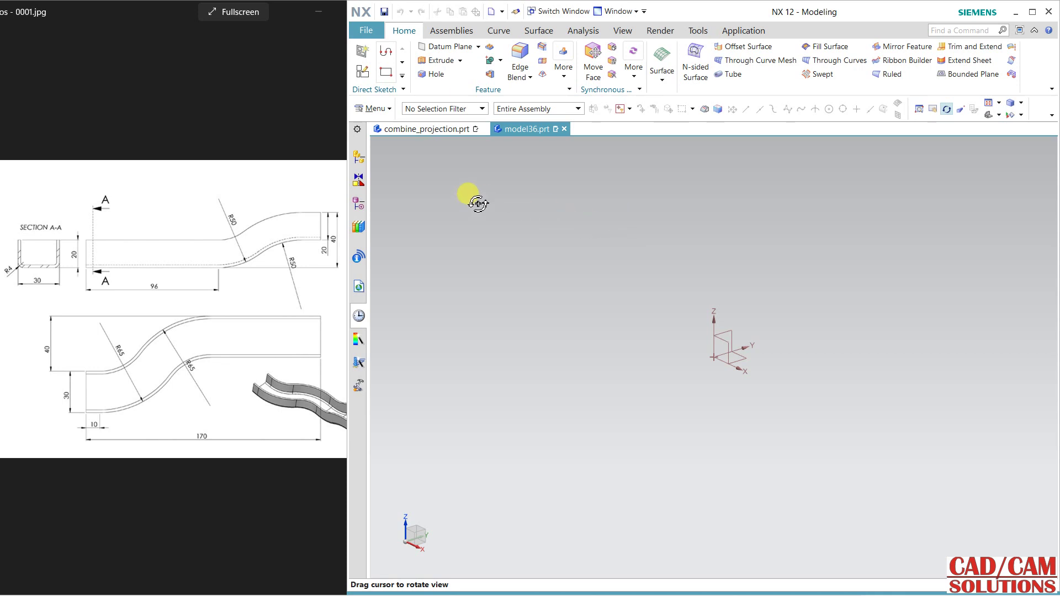
Step: Create a new sketch on the XY plane at the origin
click(362, 71)
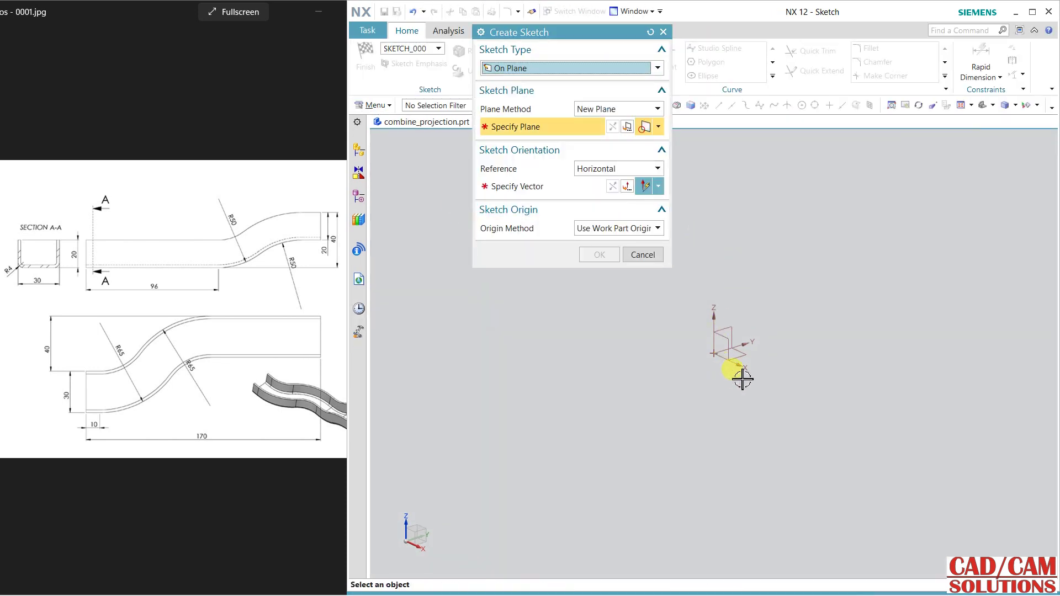
click(743, 358)
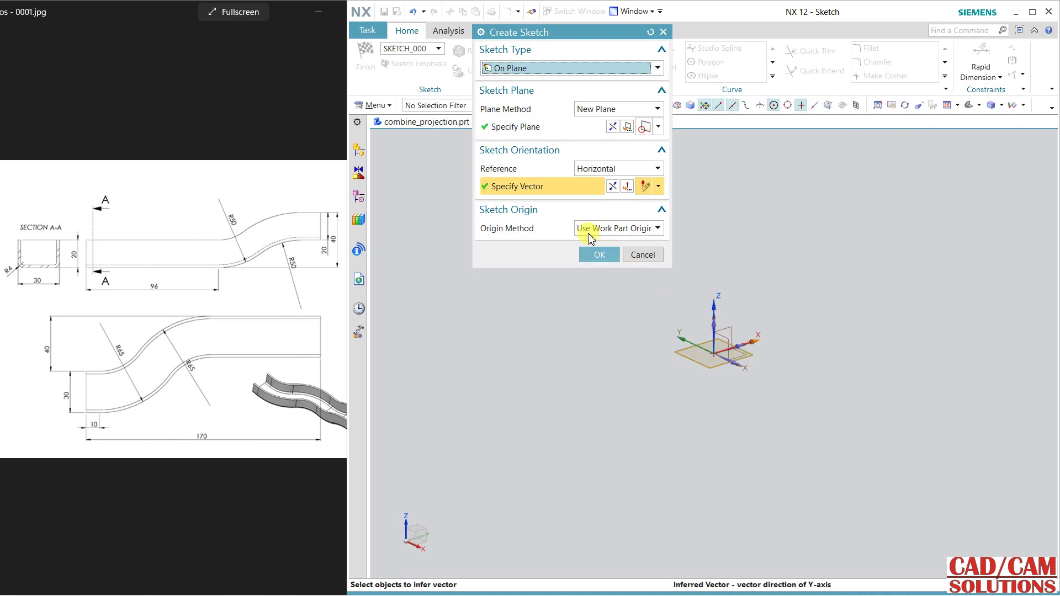
click(596, 255)
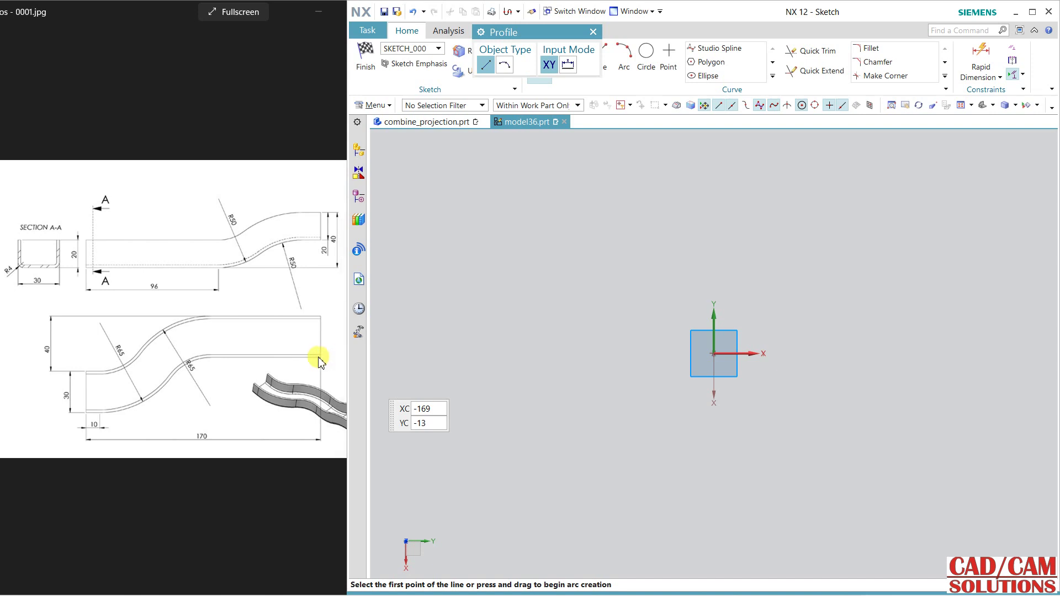
shift+middle_drag(560, 367, 935, 360)
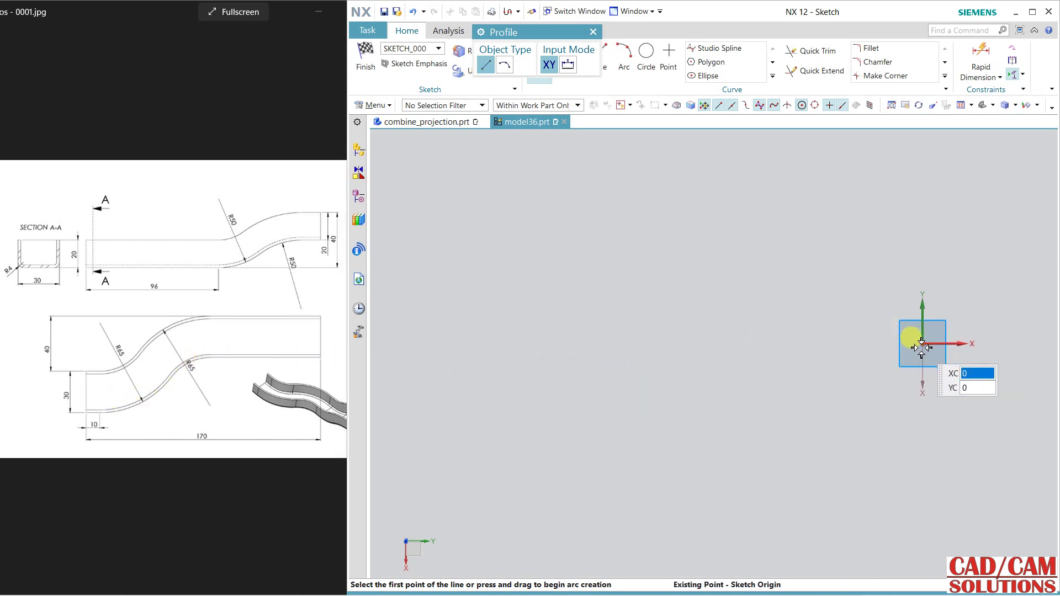
Step: Draw a 111-long horizontal line from the origin, then the first arc toward the lower left
click(923, 343)
click(696, 343)
click(622, 66)
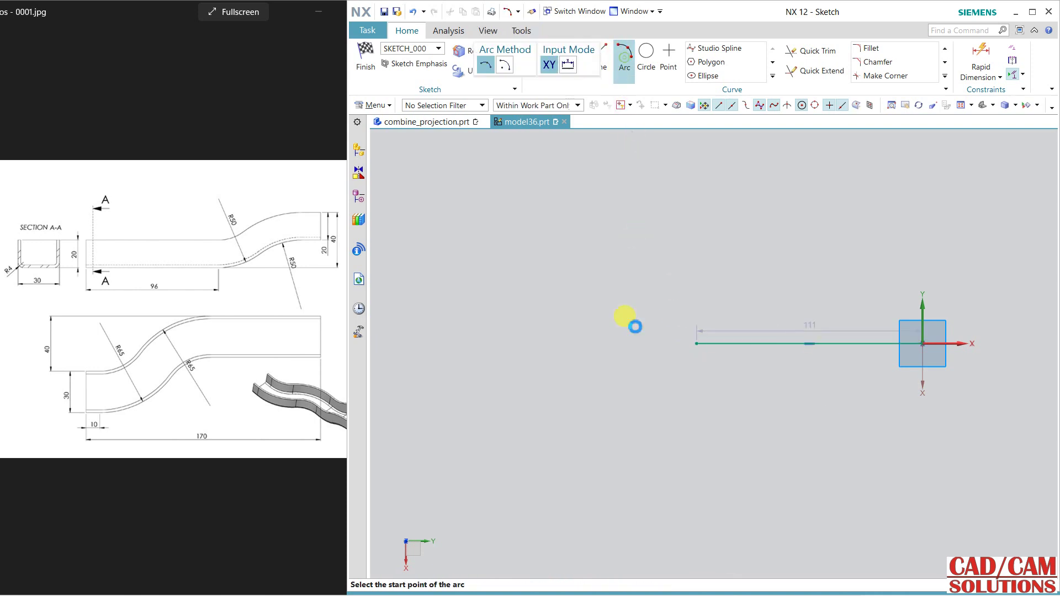
click(698, 344)
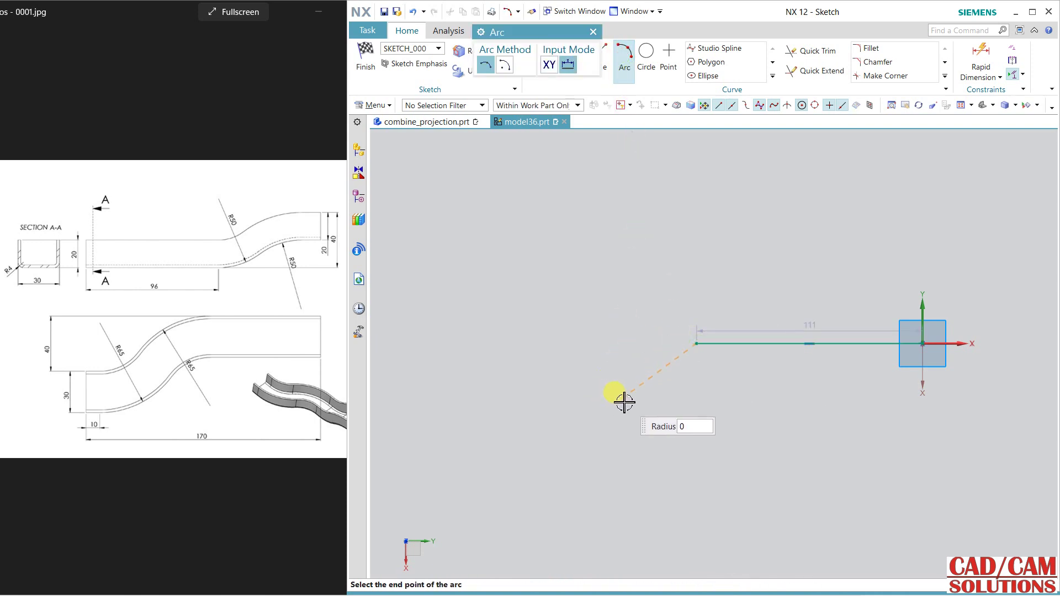
click(600, 420)
click(632, 383)
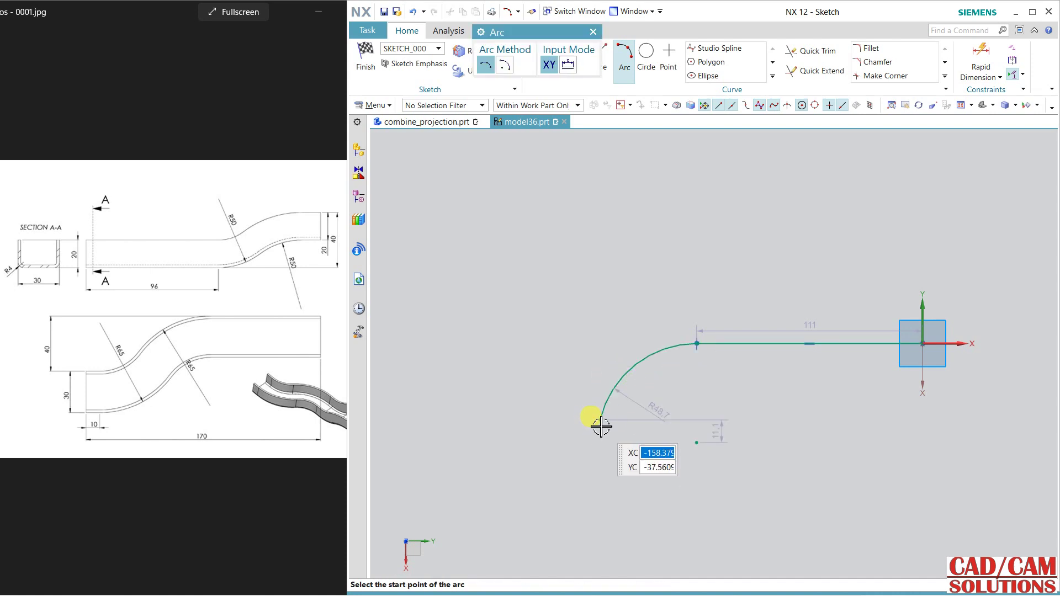
Step: Add the second arc and a final horizontal line running left from its end
click(599, 419)
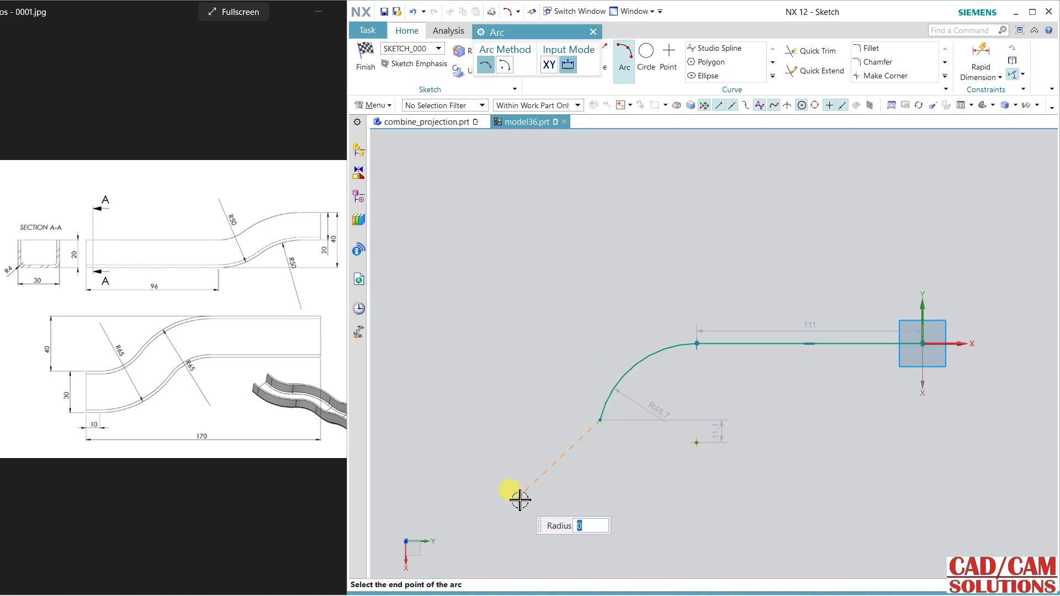
click(518, 497)
click(545, 496)
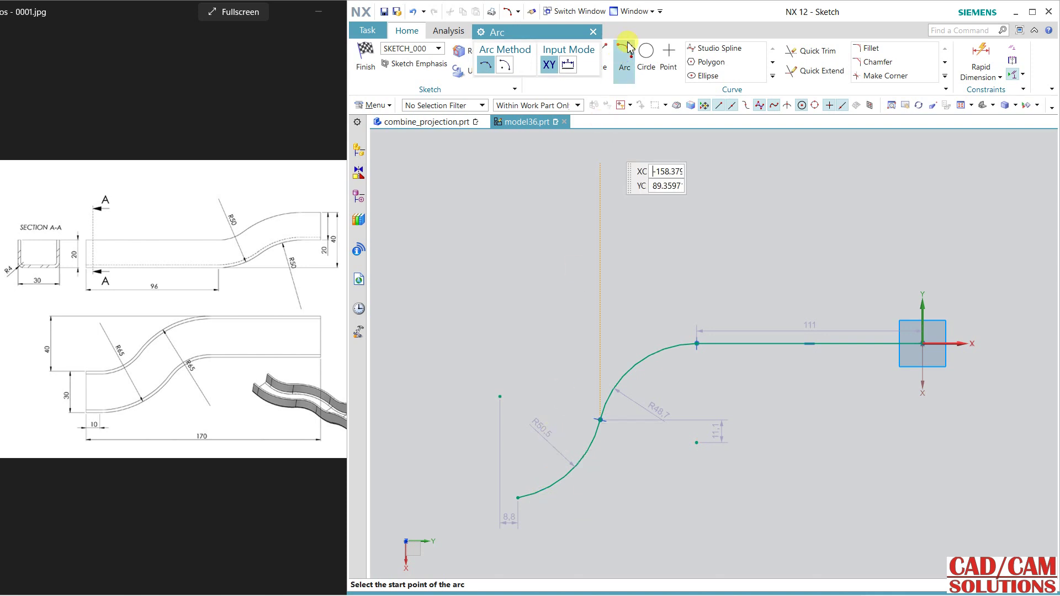
click(606, 50)
click(517, 497)
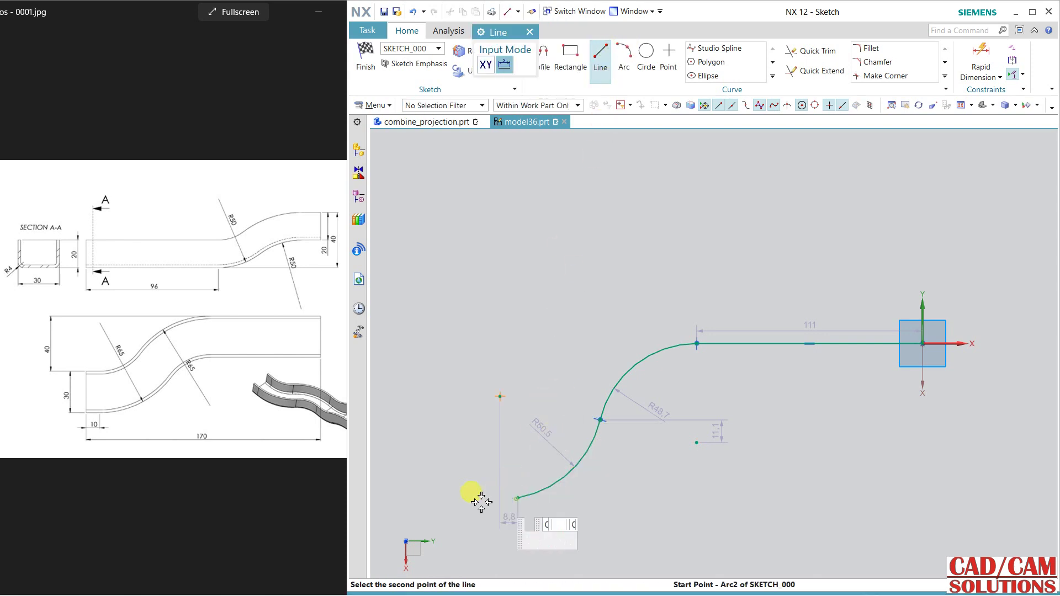
click(410, 498)
Step: Make the lower arc tangent to the left end line
key(Escape)
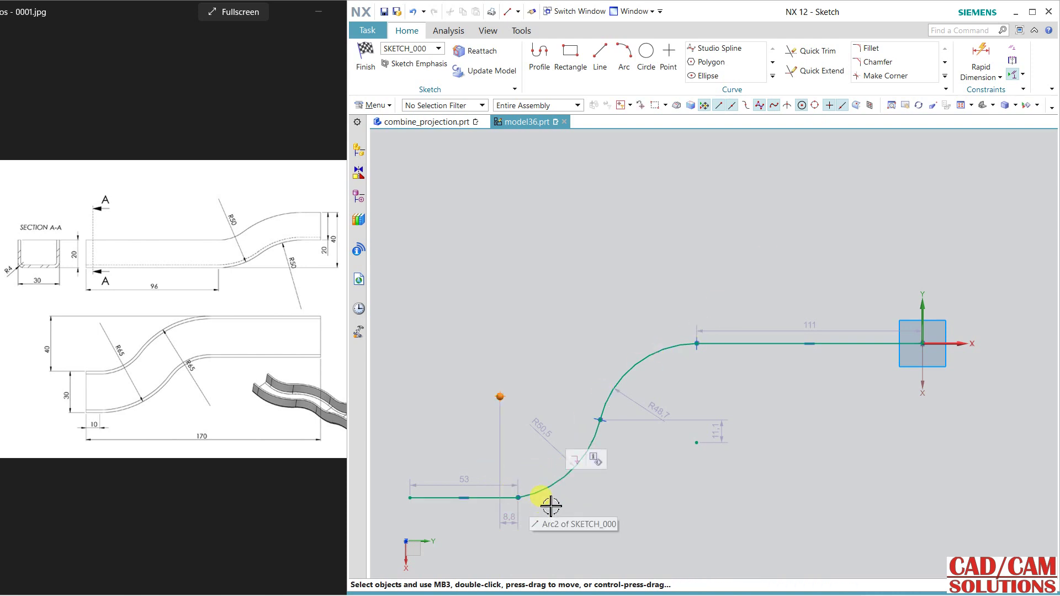
click(540, 494)
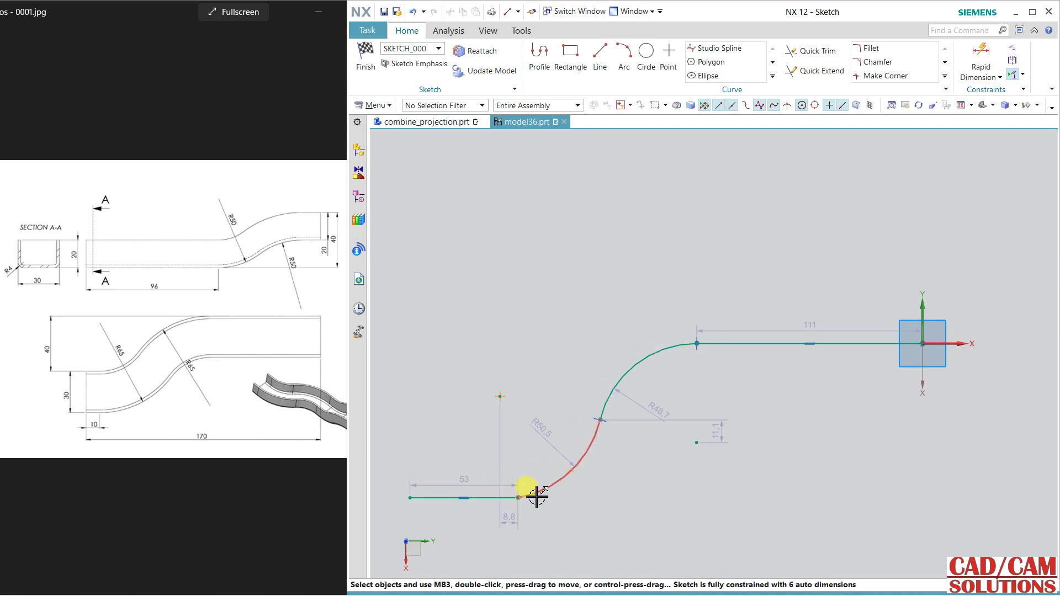
click(493, 497)
click(609, 481)
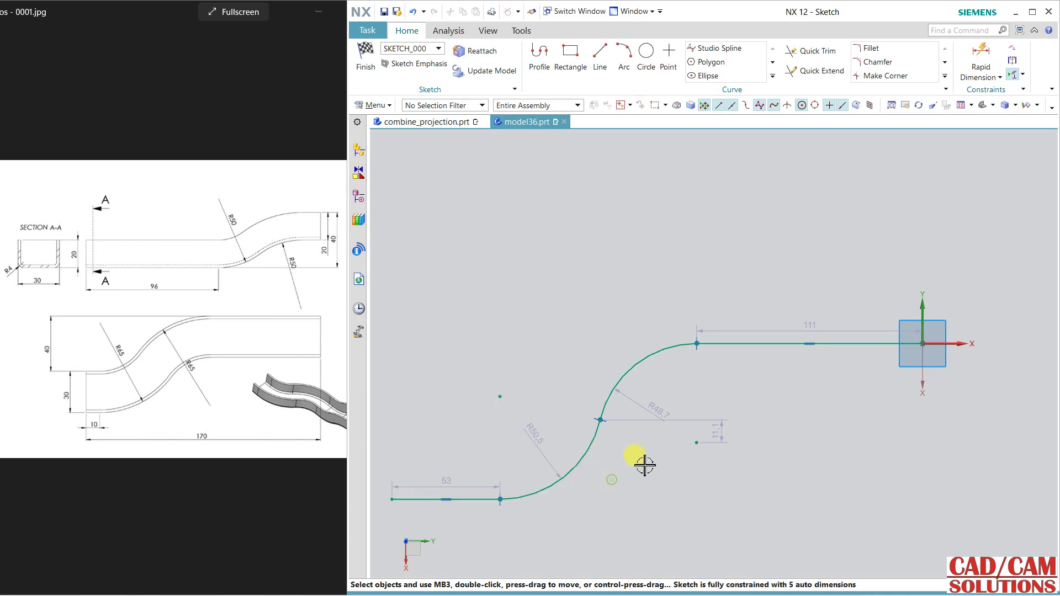
scroll(764, 445, up, 1)
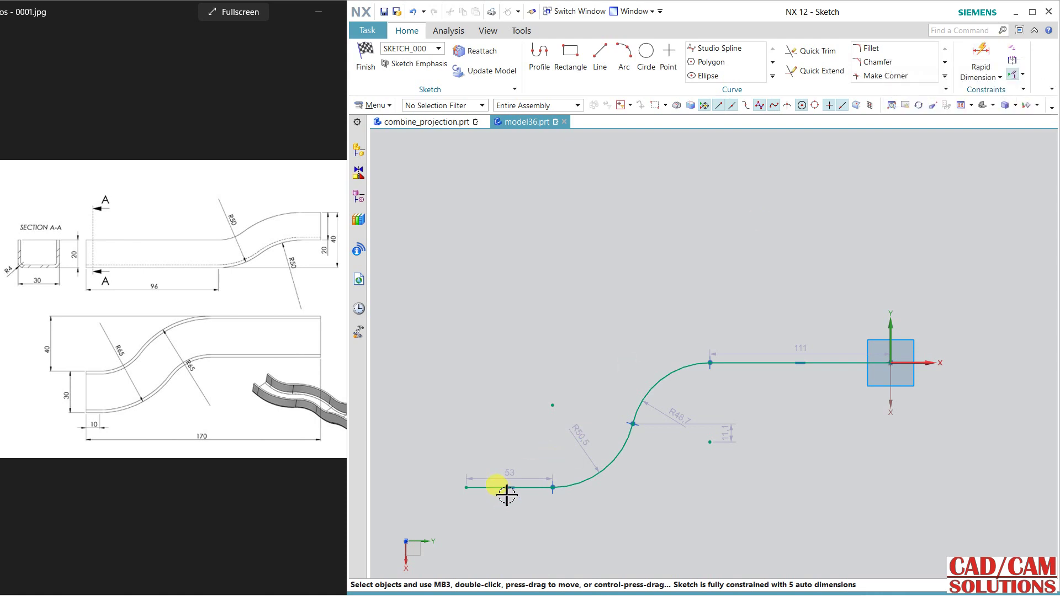
Step: Change the left line length from 53 to 10 and the arc radius to 65
double_click(504, 479)
text(10)
key(Return)
scroll(900, 395, down, 3)
scroll(846, 350, down, 3)
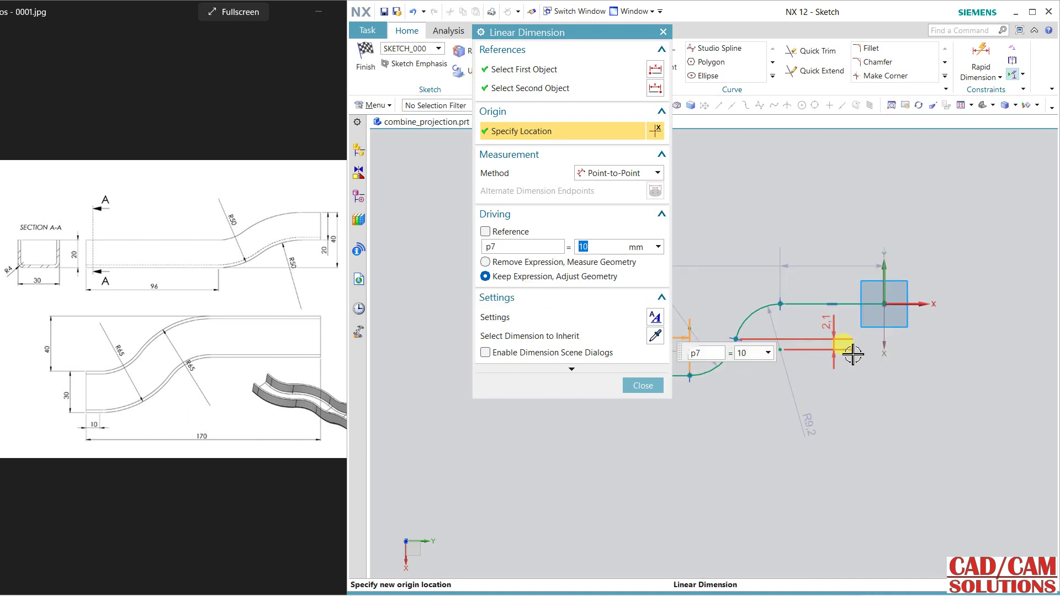
click(642, 386)
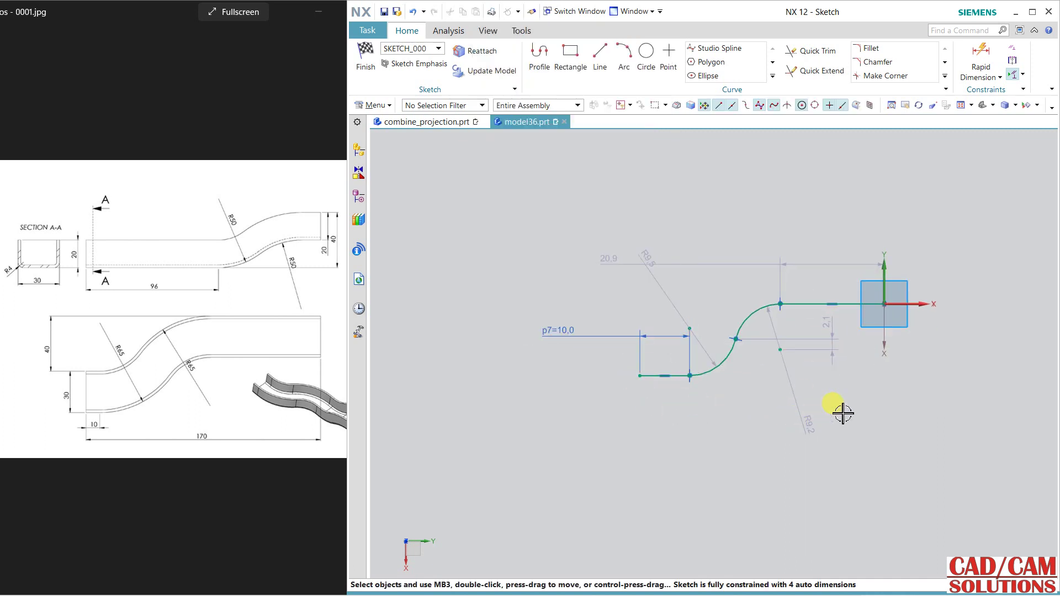
scroll(843, 412, up, 1)
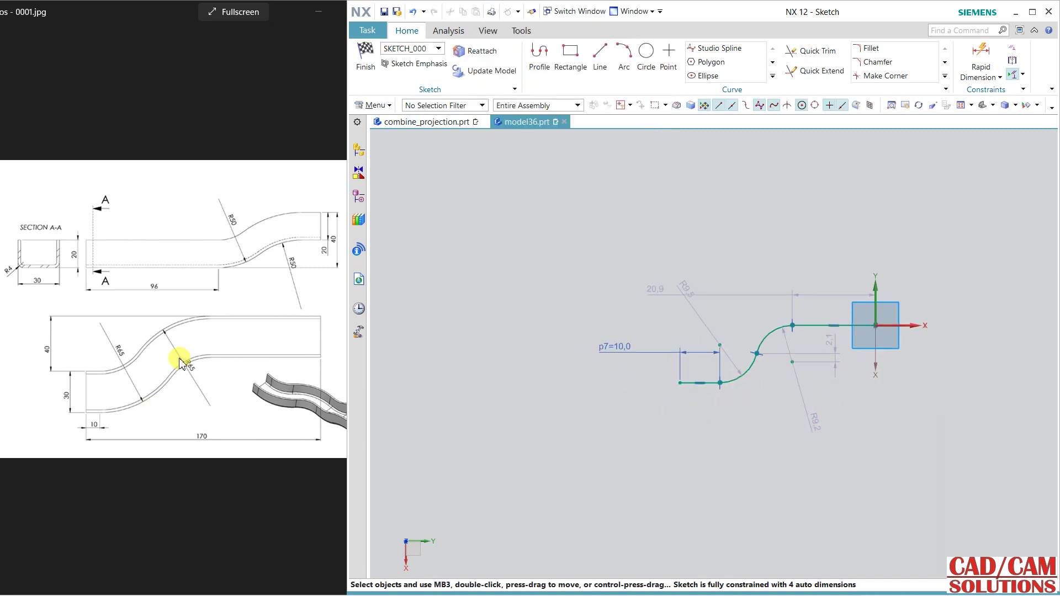
double_click(692, 300)
text(65)
key(Return)
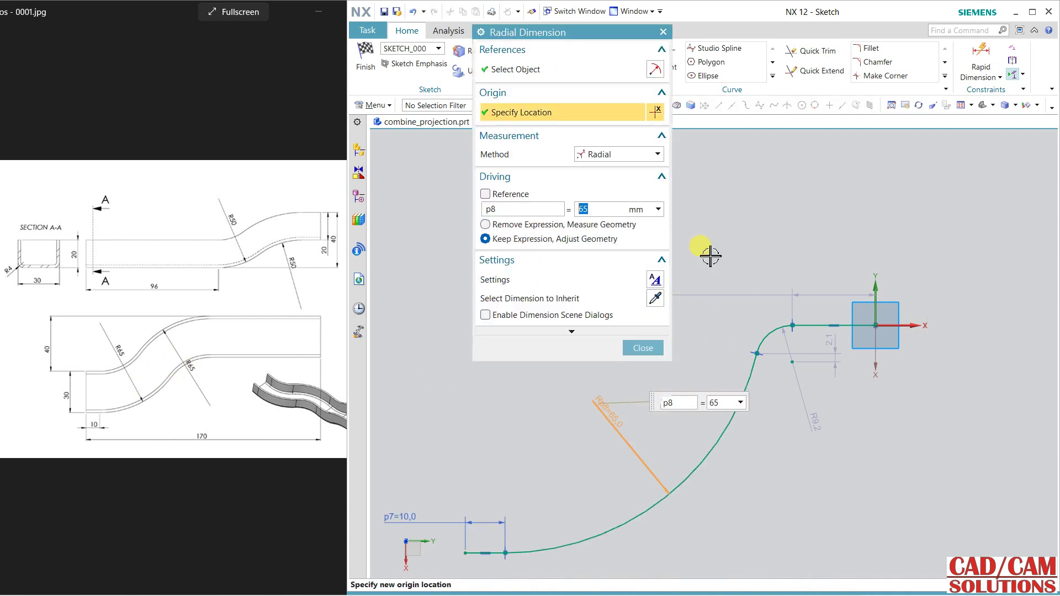
click(643, 348)
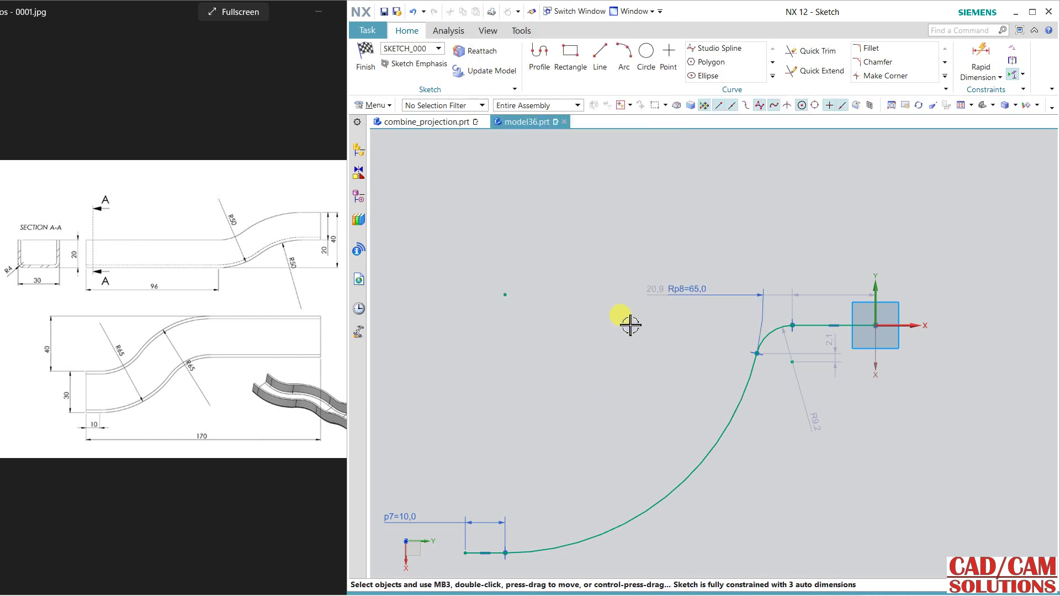
middle_click(631, 324)
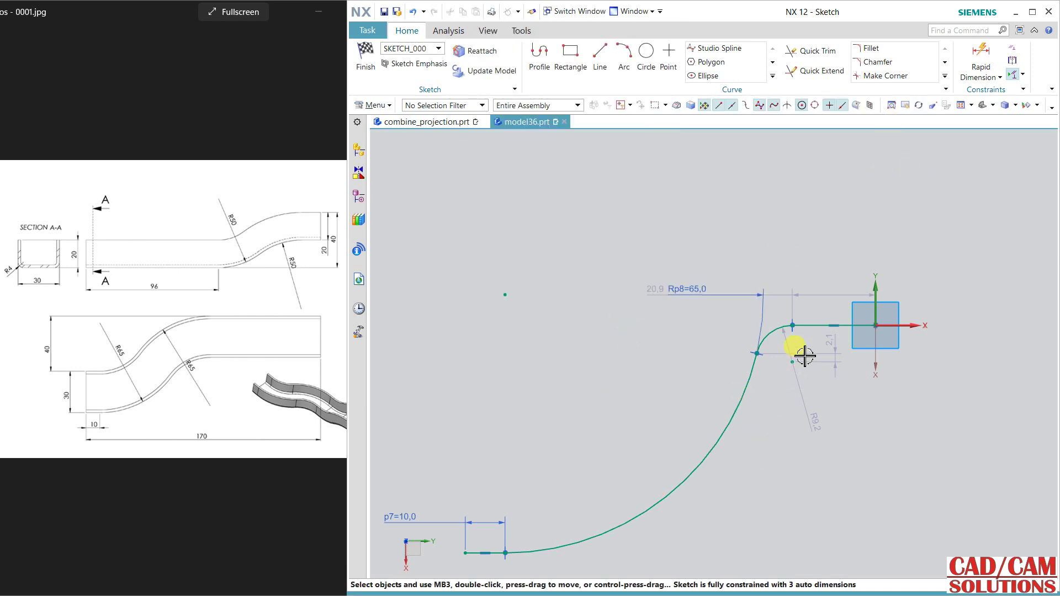
scroll(718, 386, down, 1)
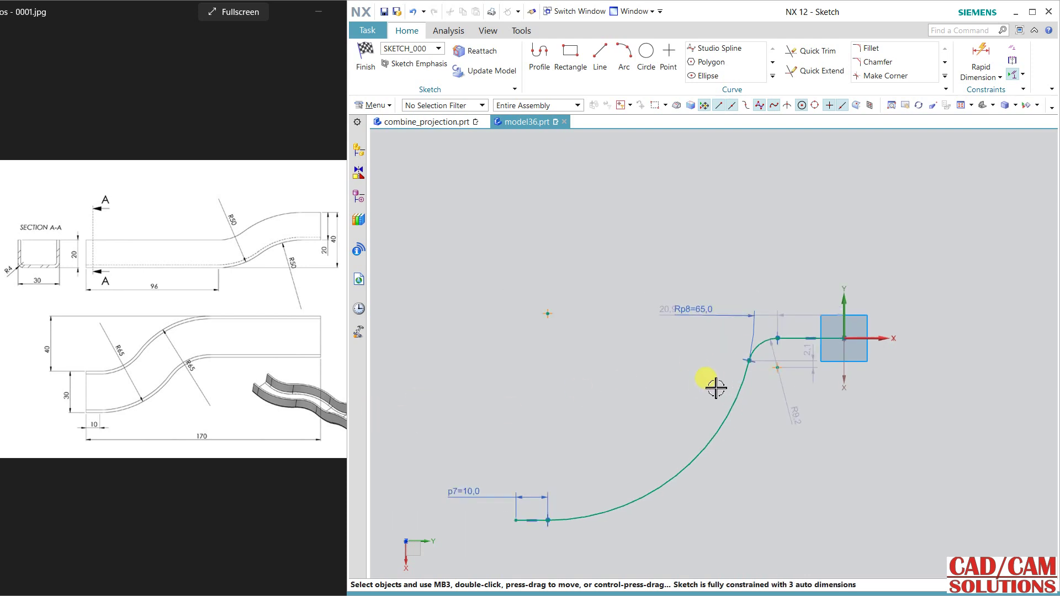
Step: Add a 170 overall length dimension from the vertical axis and drag the curve into a smooth S
click(982, 54)
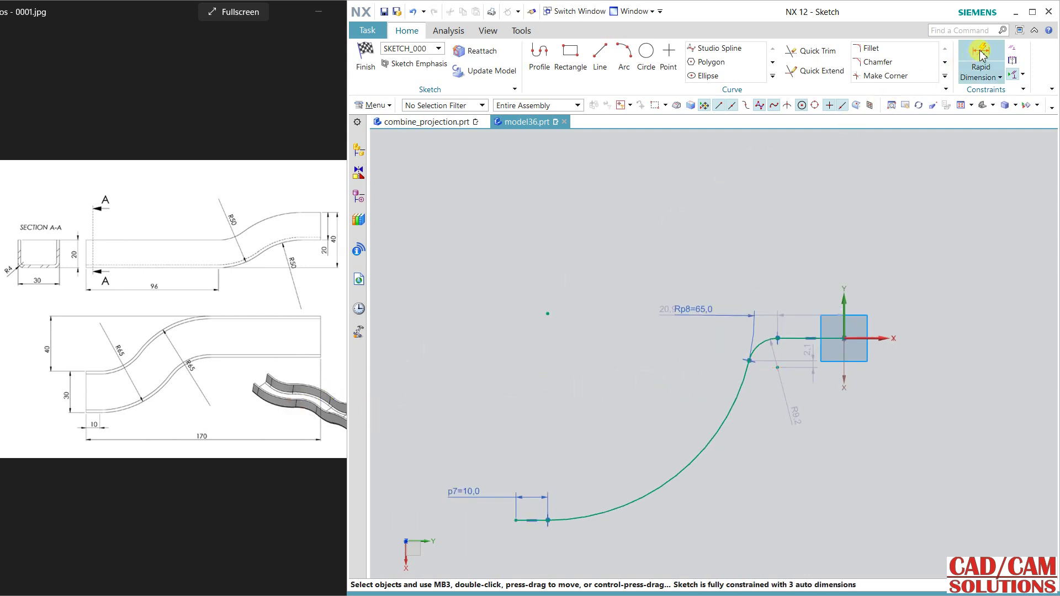
click(844, 292)
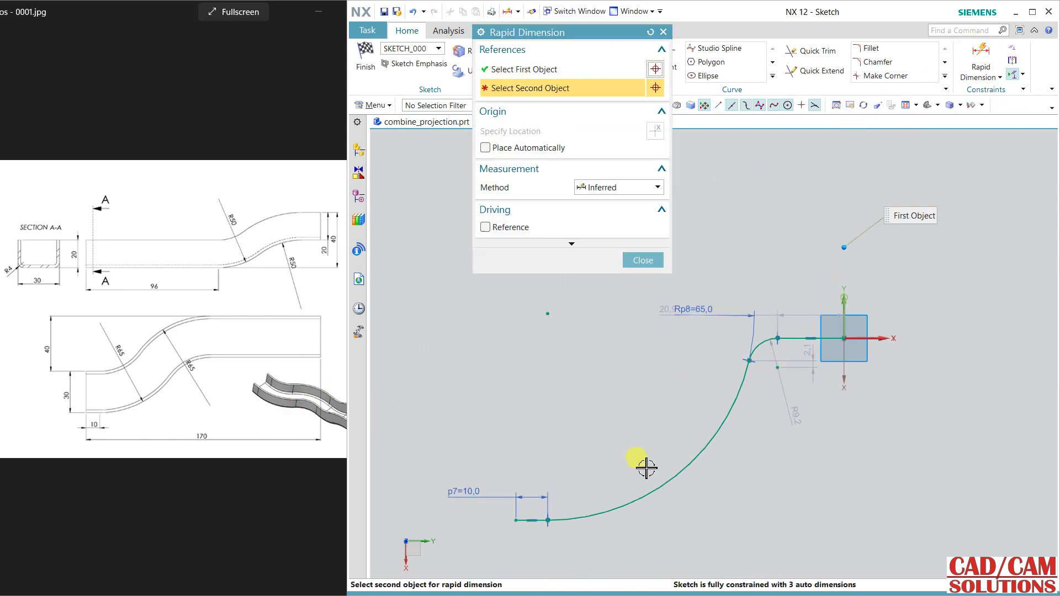
click(524, 519)
click(705, 525)
text(170)
key(Return)
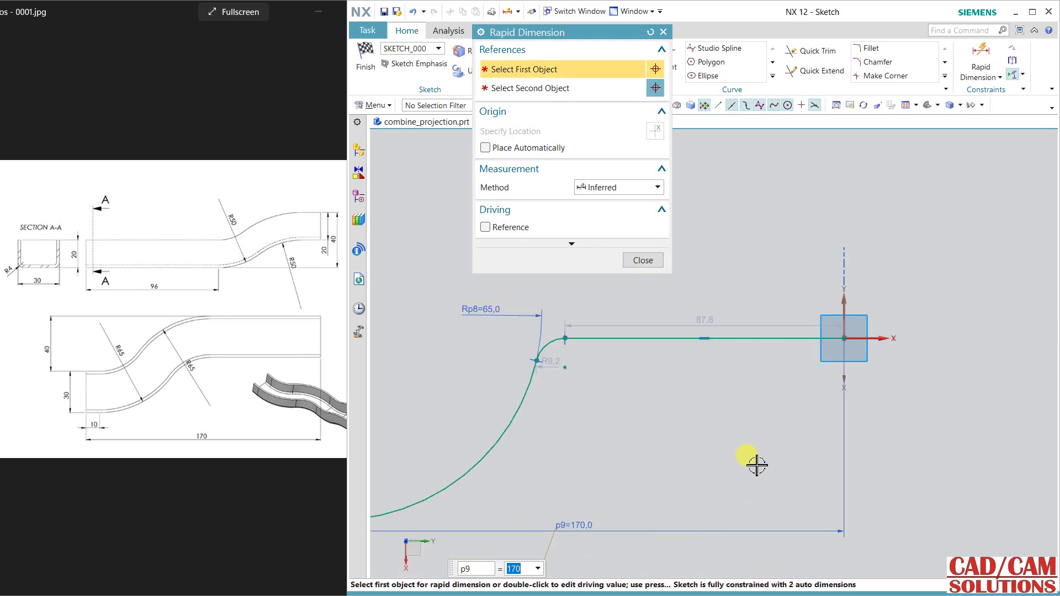
click(645, 264)
scroll(765, 386, up, 1)
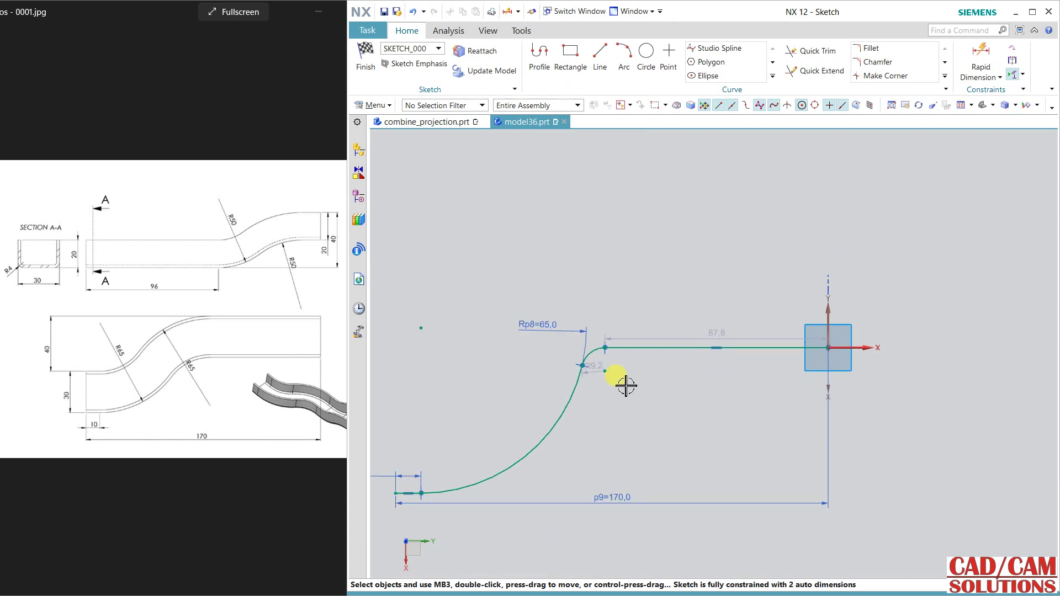
drag(585, 366, 548, 406)
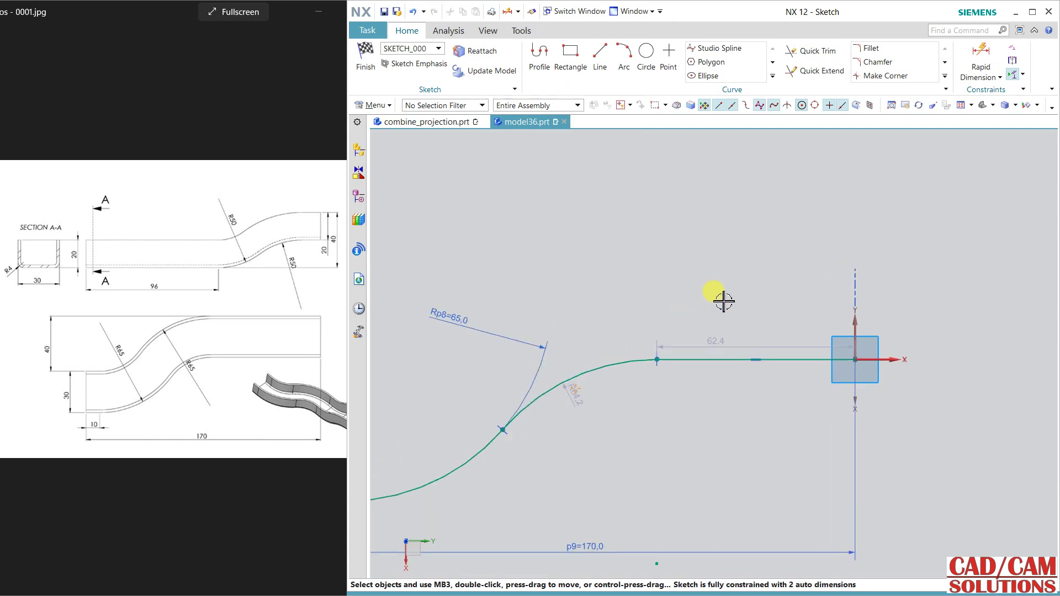
scroll(715, 291, up, 1)
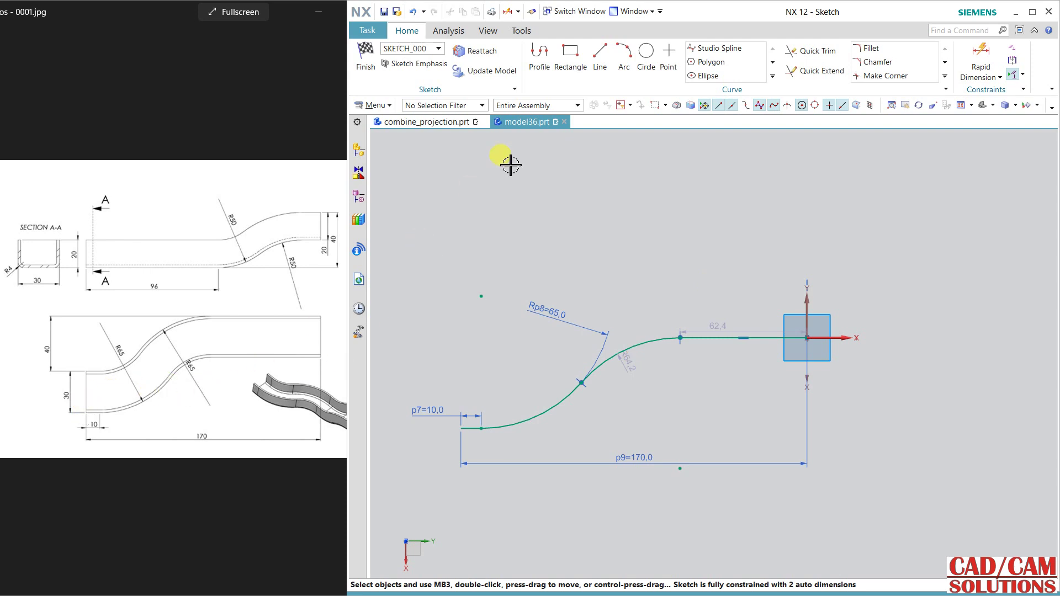
Step: Offset the connected S-shaped guide chain by 30 mm
click(772, 75)
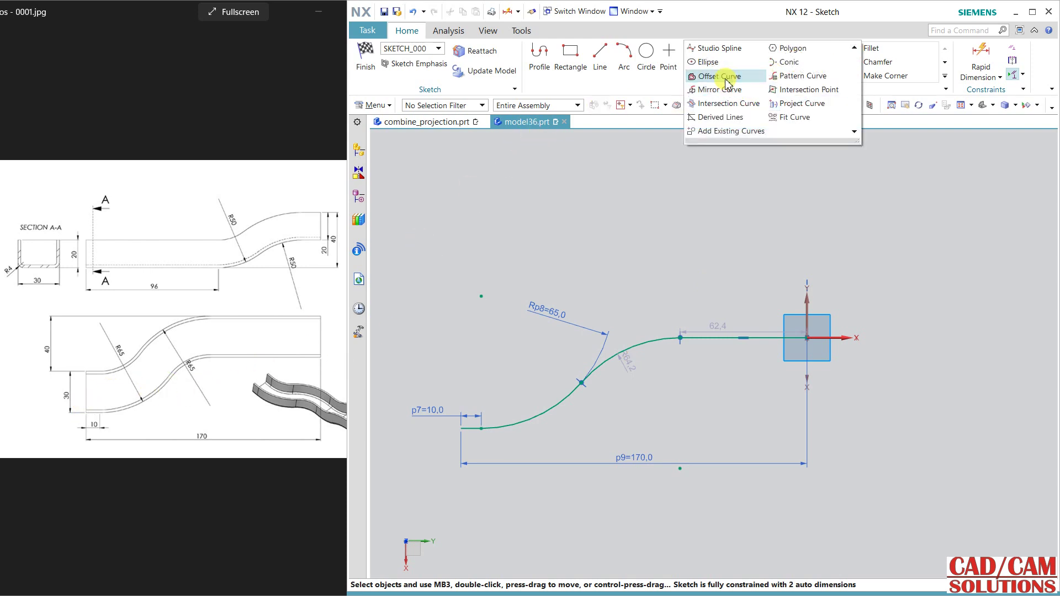
click(722, 77)
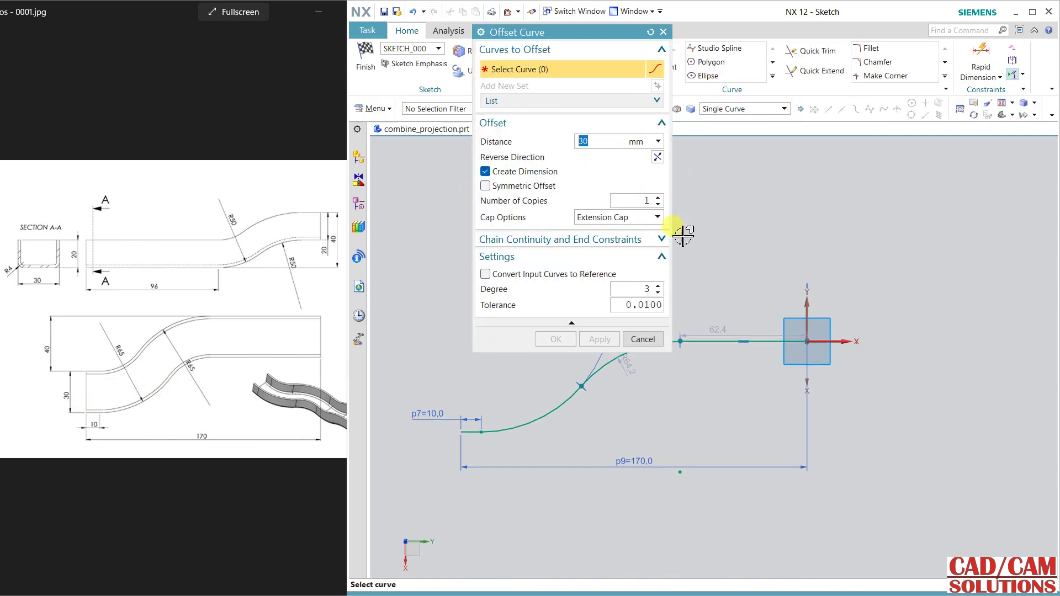
click(723, 110)
click(723, 132)
click(764, 341)
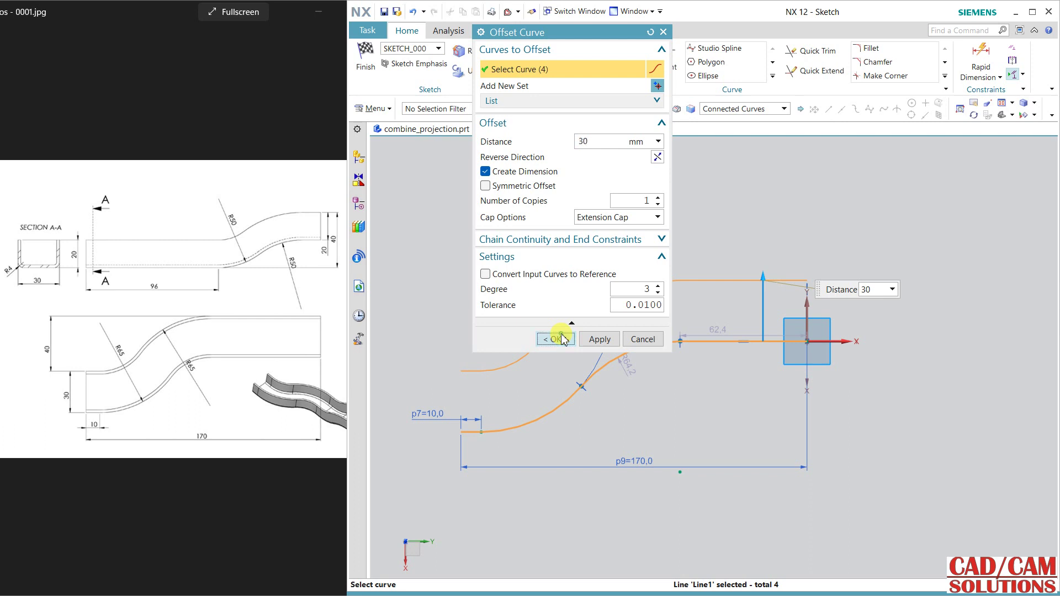
click(560, 338)
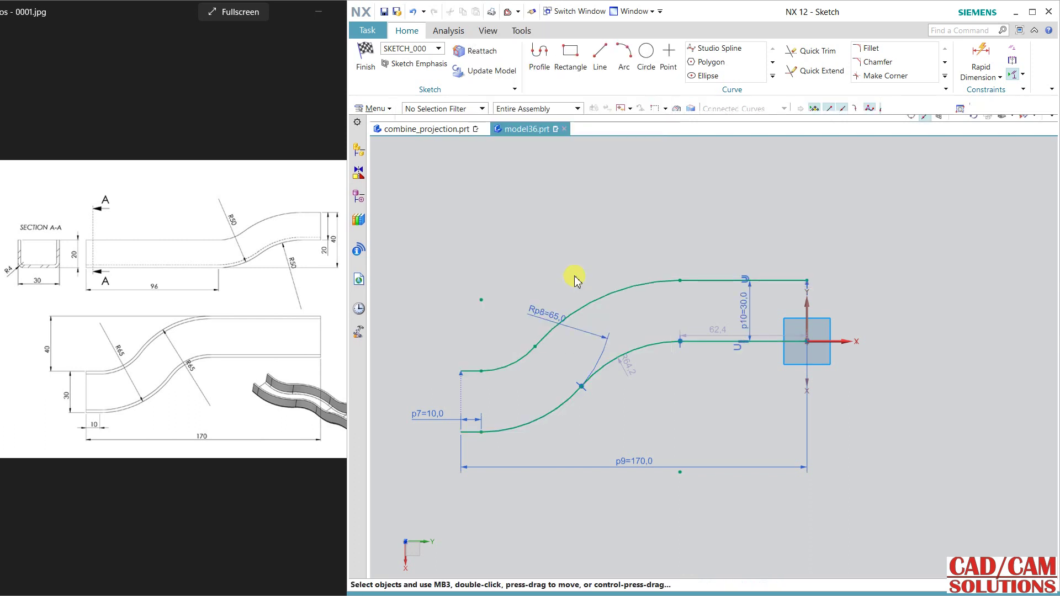
Step: Dimension the upper offset arc to radius 65 and the vertical height to 40
click(979, 58)
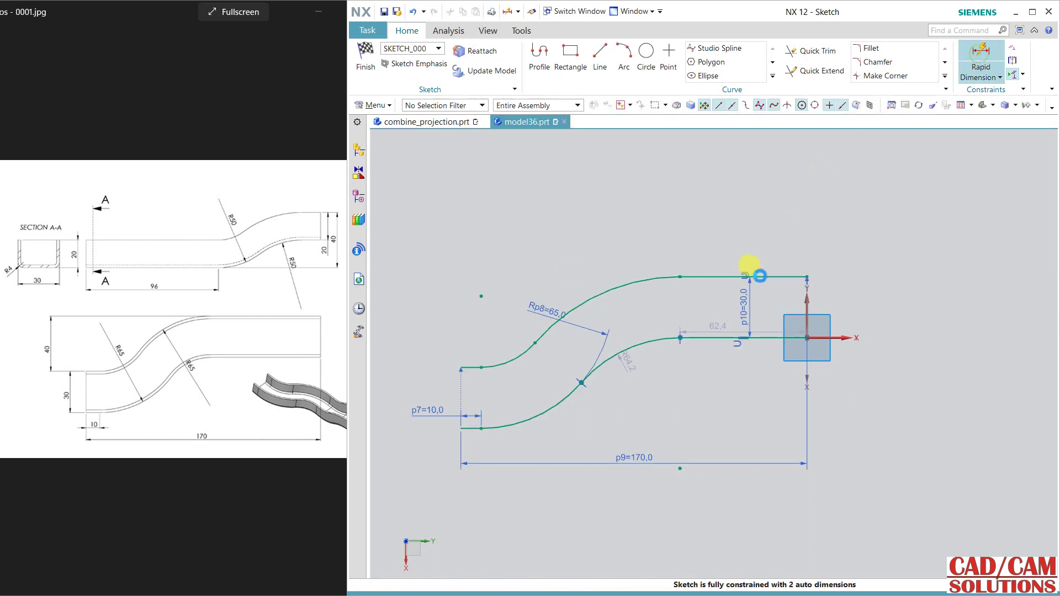
click(603, 293)
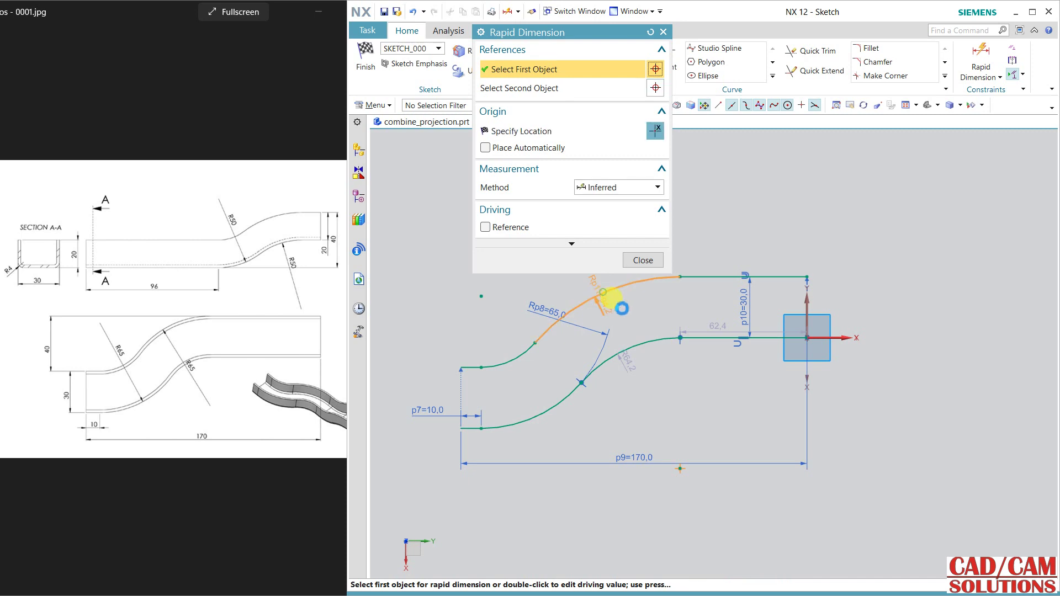
click(665, 282)
key(Return)
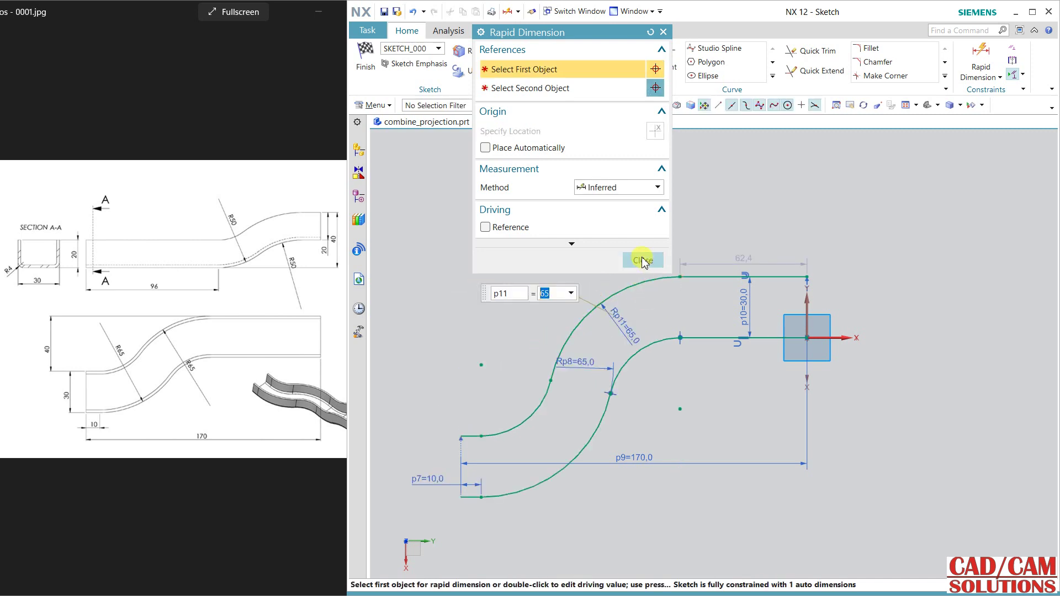
click(709, 277)
click(457, 436)
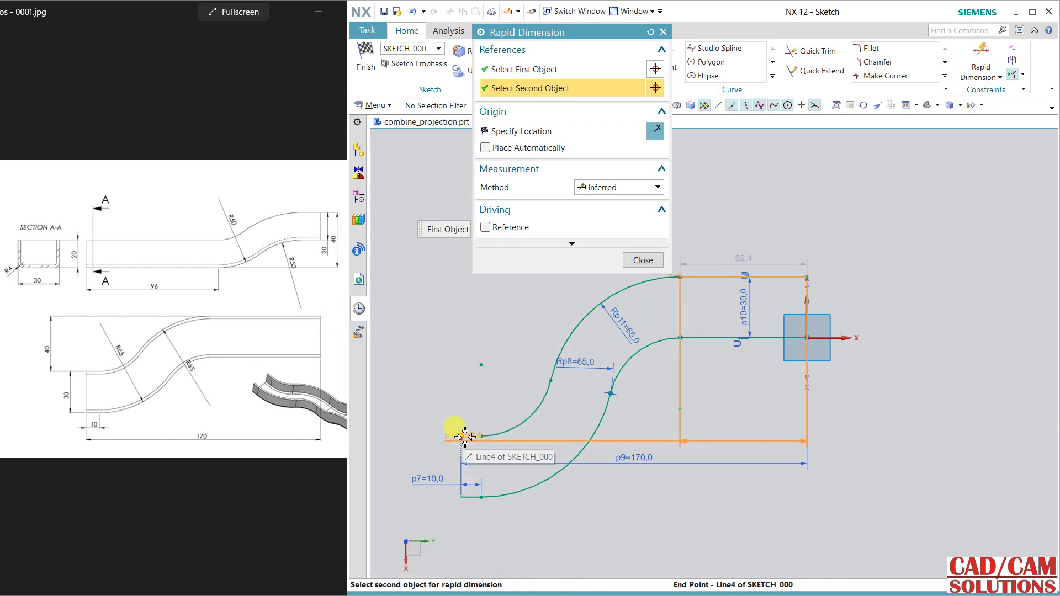
click(439, 346)
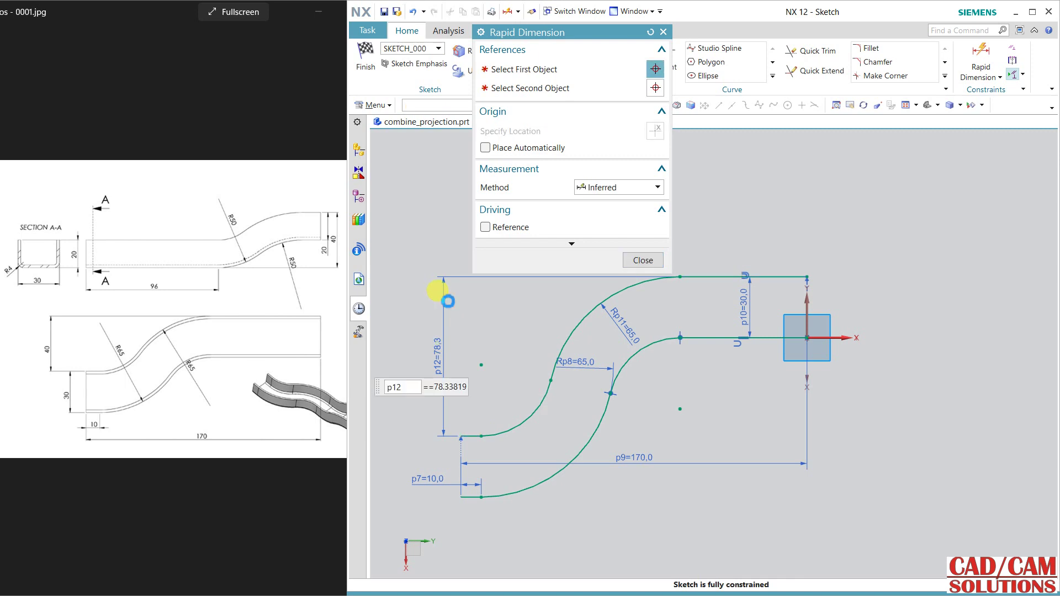
text(40)
key(Return)
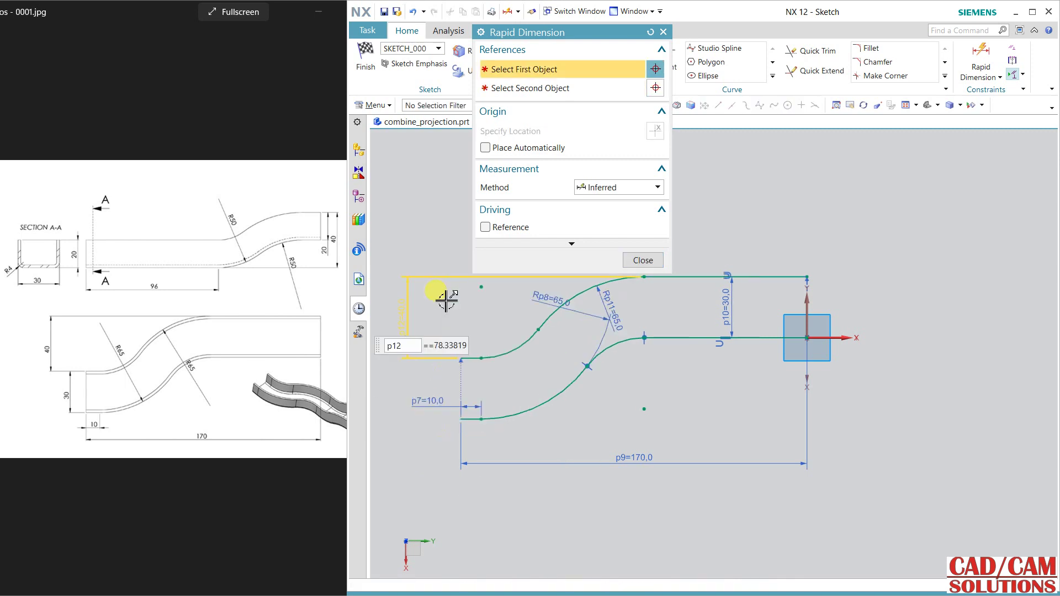
Step: Finish the S-profile sketch and create a new sketch on the YZ datum plane
click(643, 260)
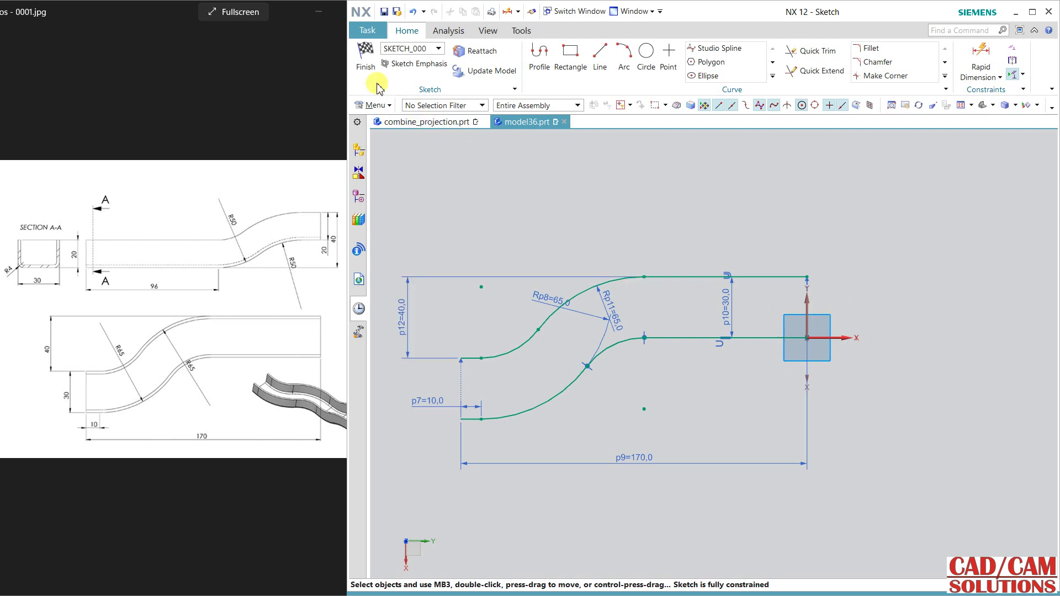
click(367, 60)
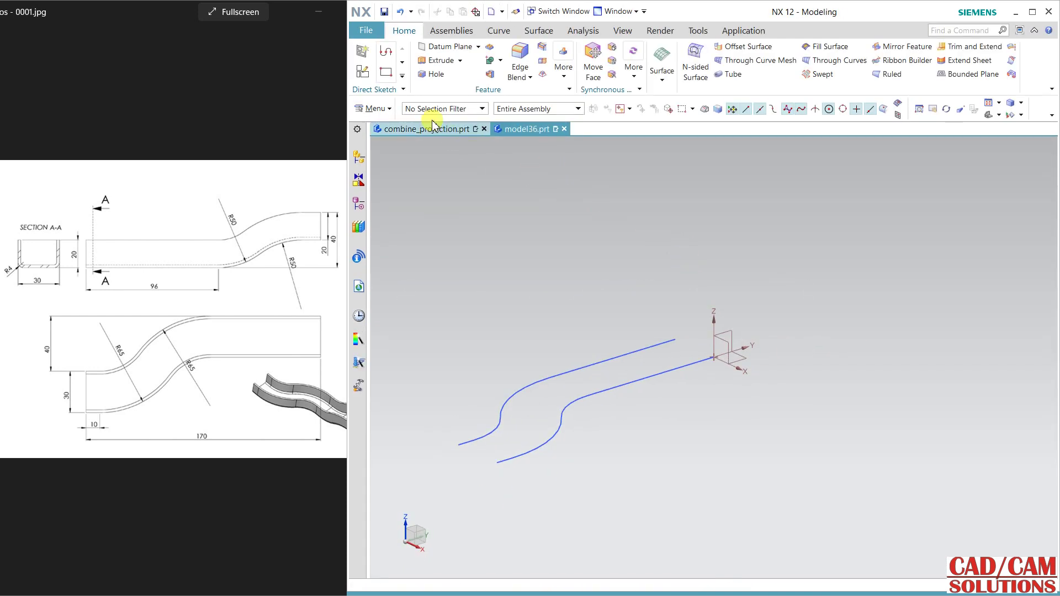
click(362, 72)
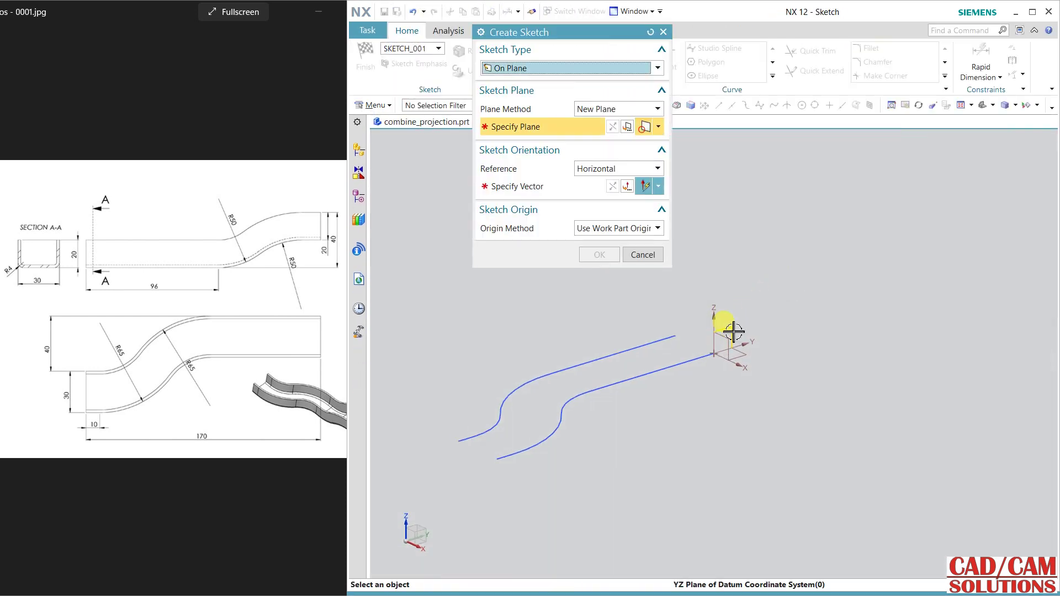
click(722, 325)
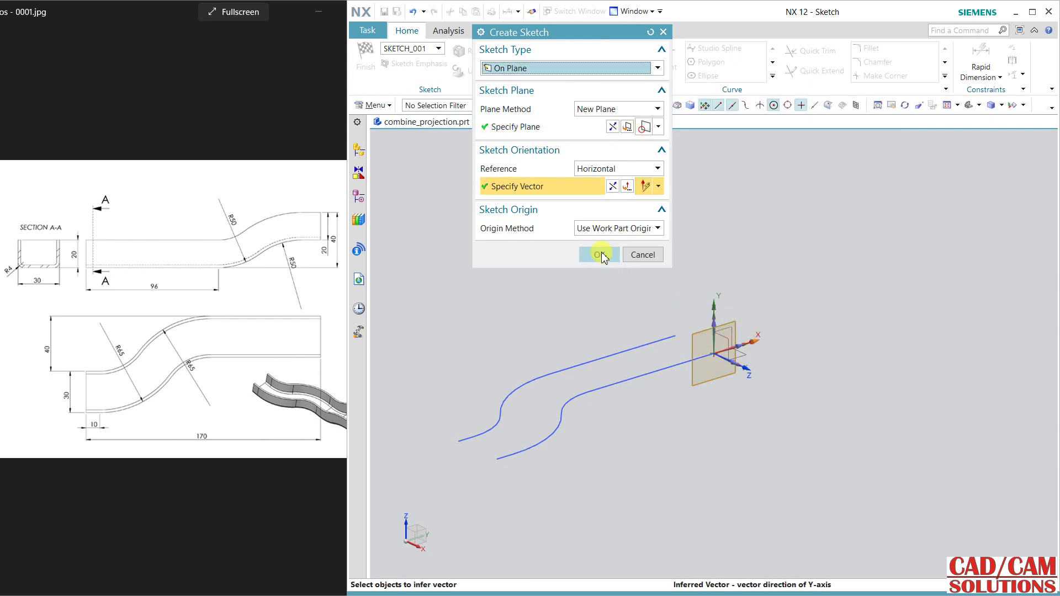
click(599, 254)
shift+middle_drag(749, 282, 878, 261)
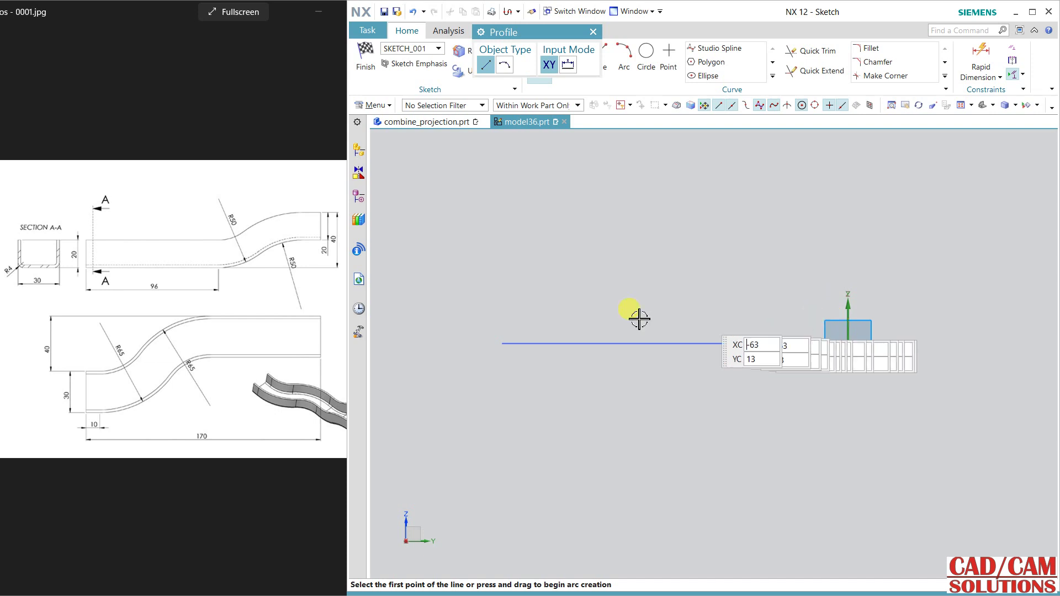
Step: Draw a horizontal line along the axis and the first tangent arc from its end
click(505, 341)
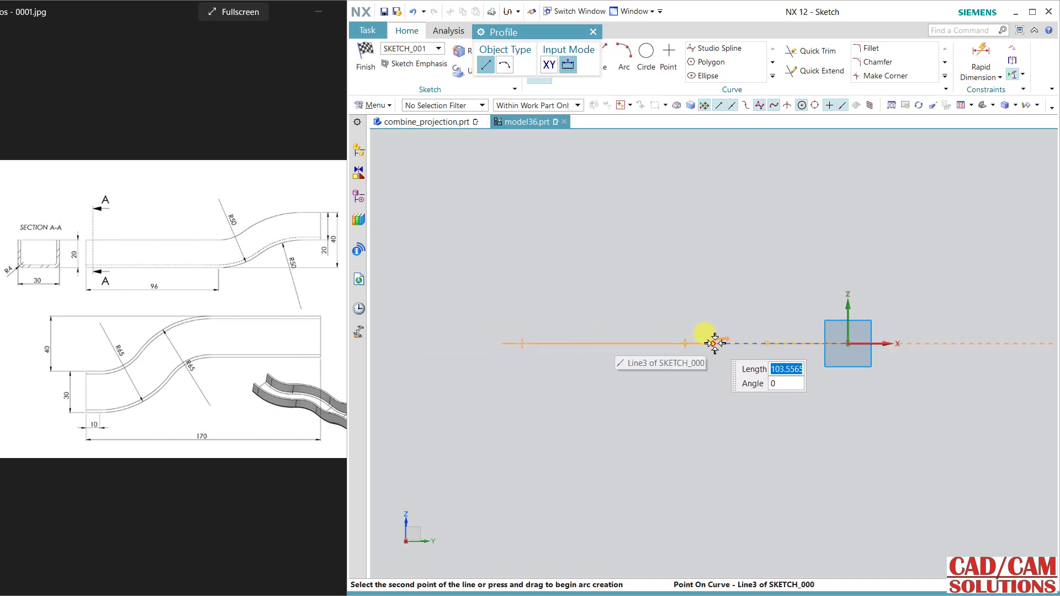
click(713, 342)
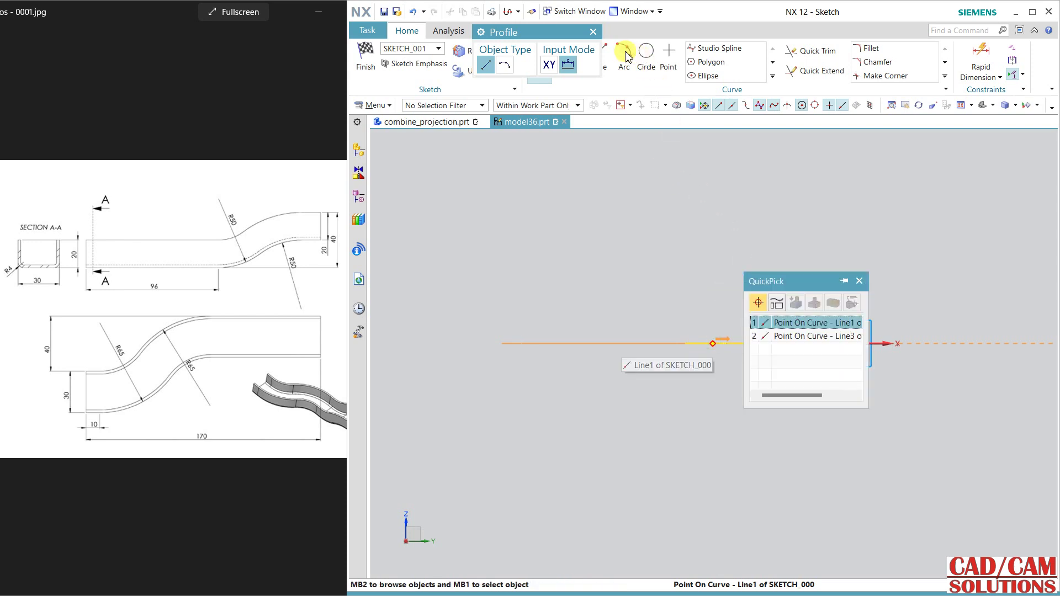
click(770, 322)
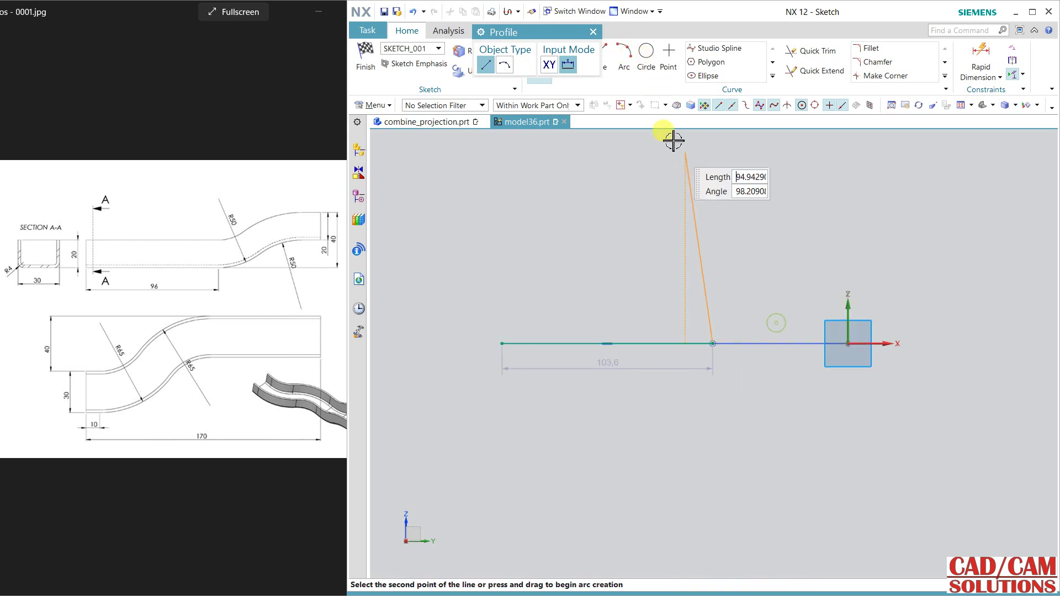
click(623, 54)
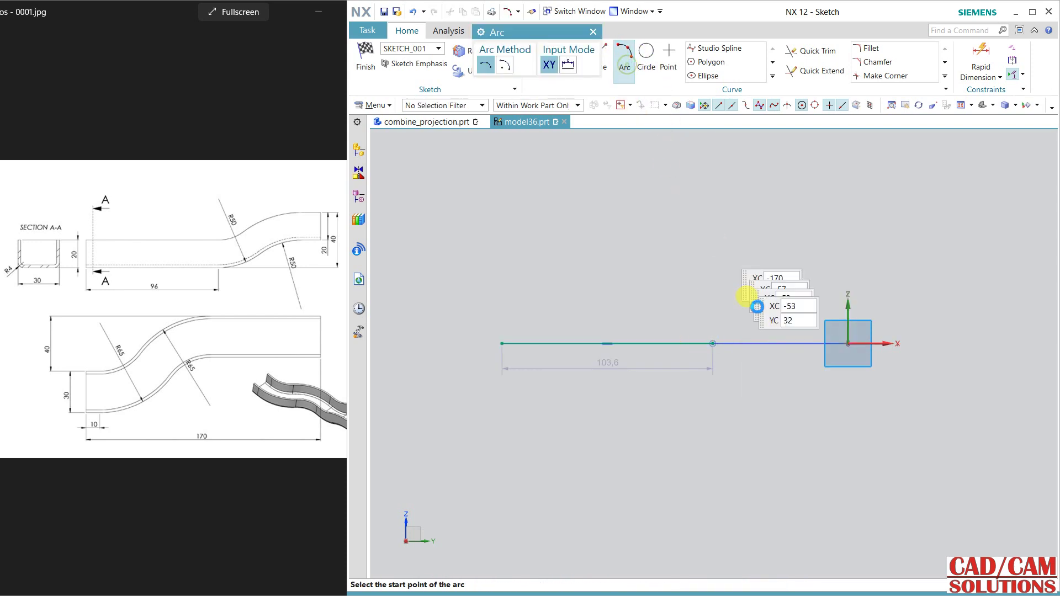
click(712, 343)
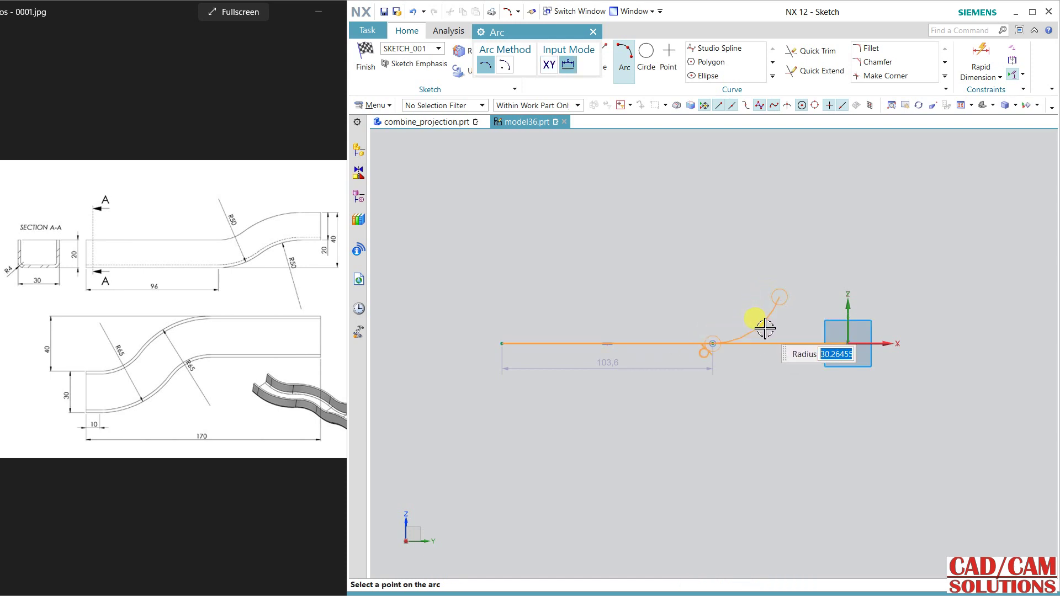
click(778, 299)
Step: Add the second arc and a short horizontal top line from its end
click(780, 299)
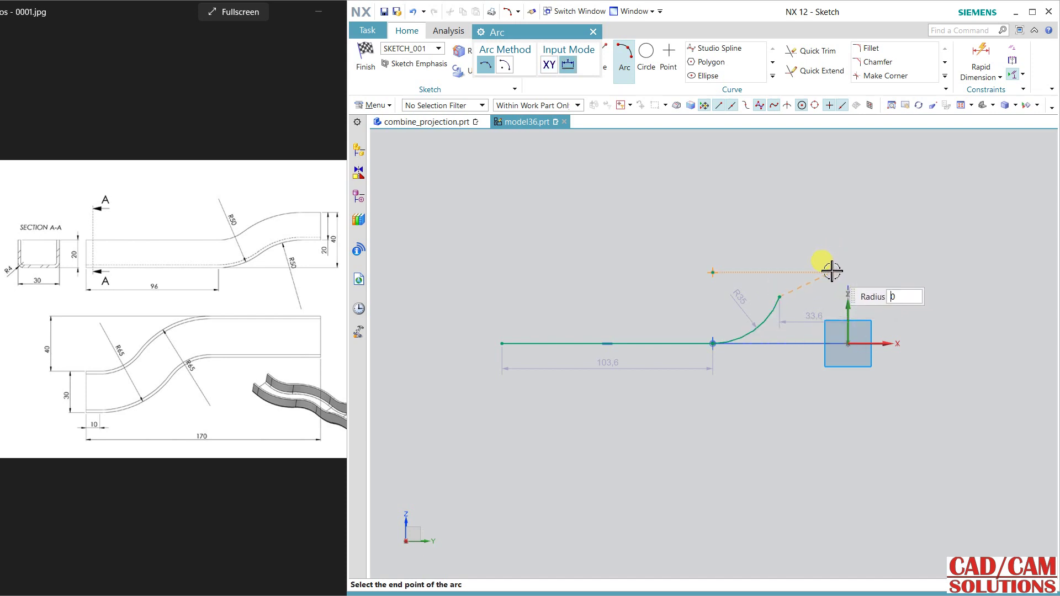
click(813, 283)
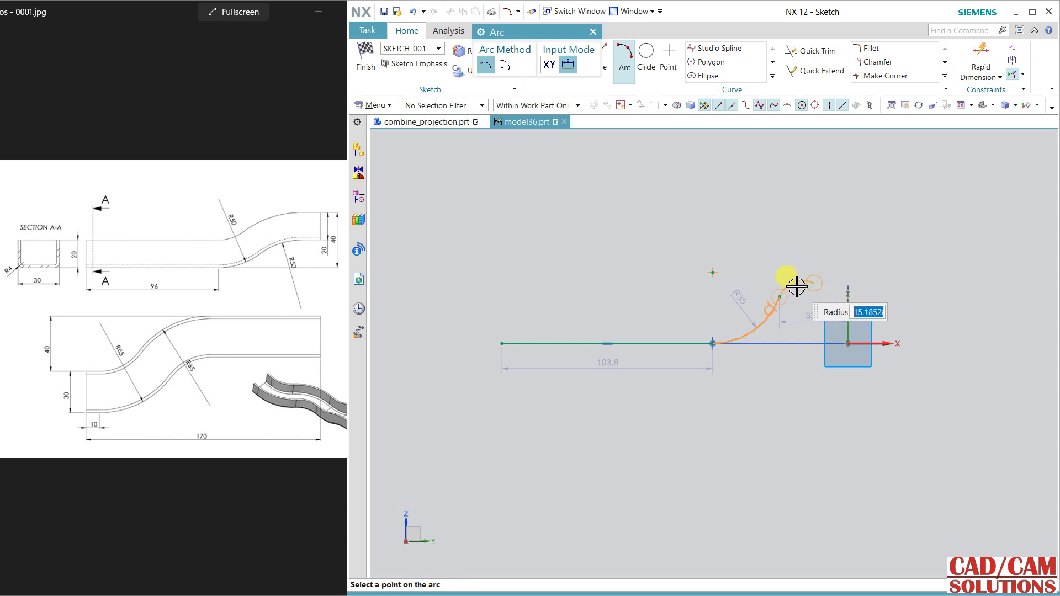
click(796, 285)
click(609, 54)
click(815, 283)
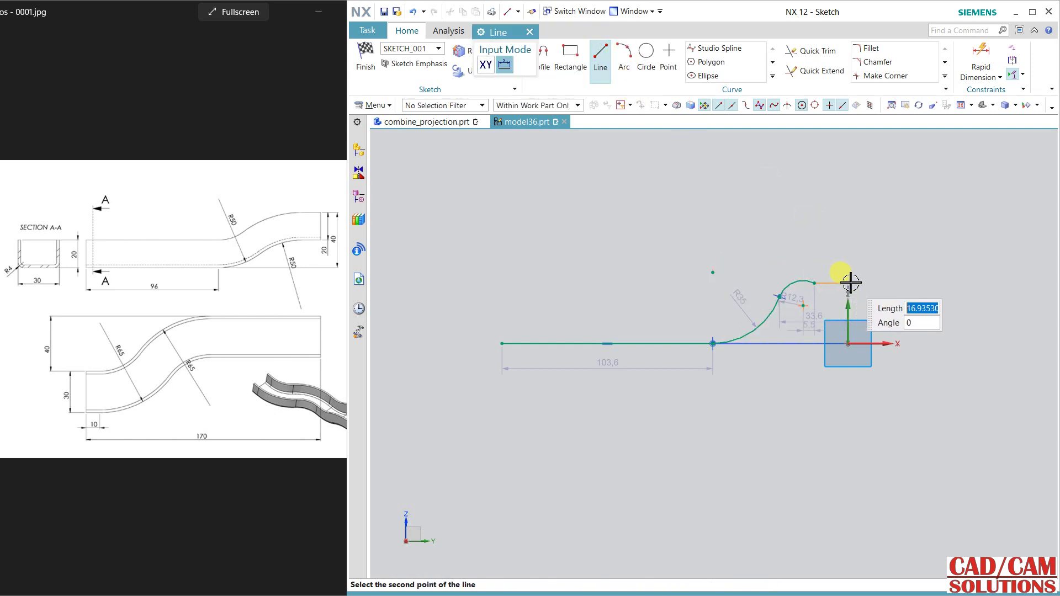
click(850, 284)
key(Escape)
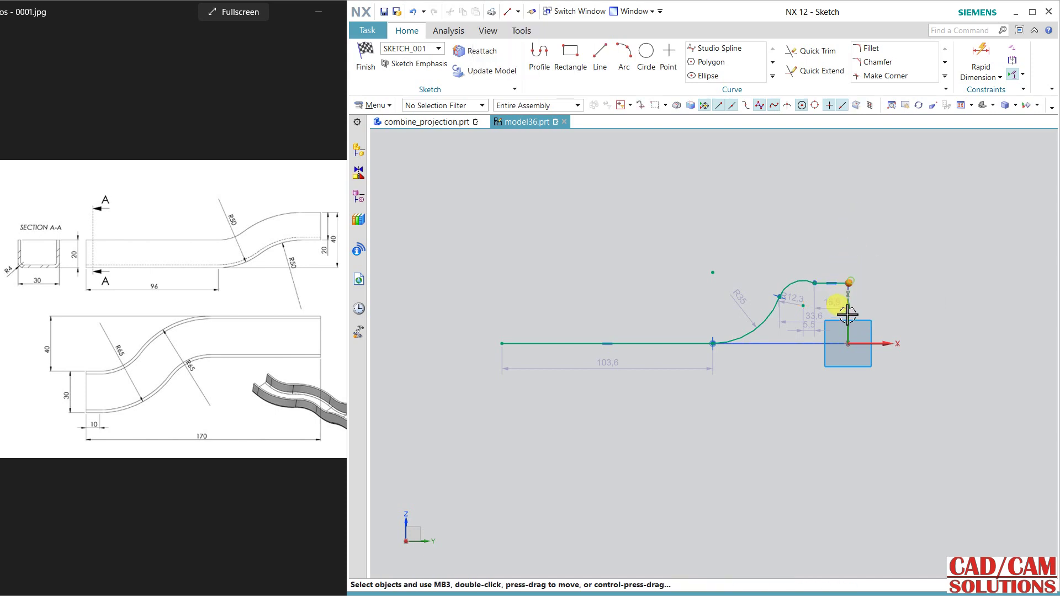
Step: Put the top line's endpoint on the vertical axis and make Line6 tangent to Arc6
click(847, 315)
click(863, 299)
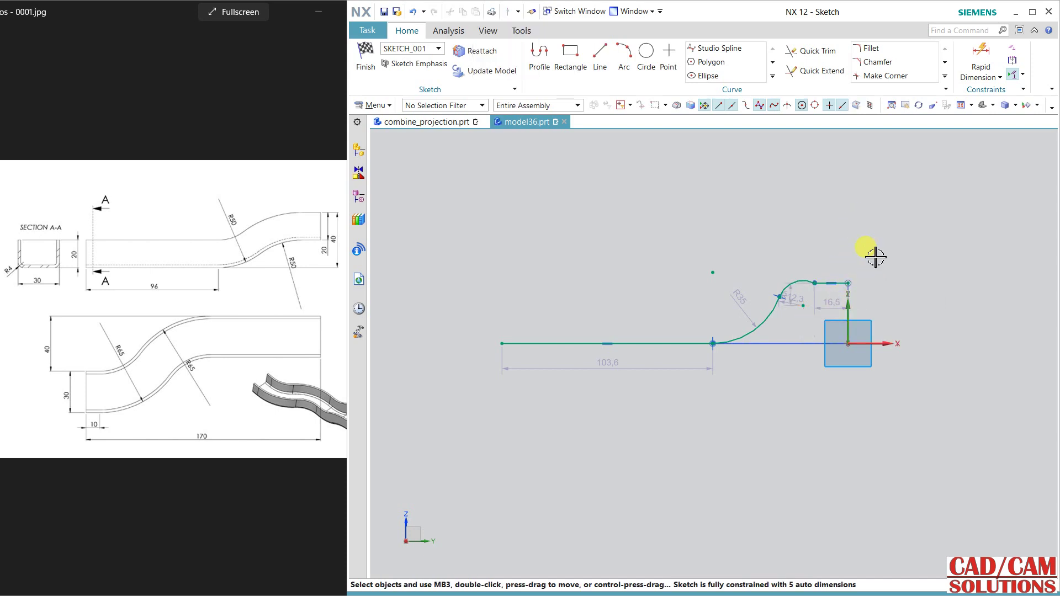
scroll(833, 286, up, 3)
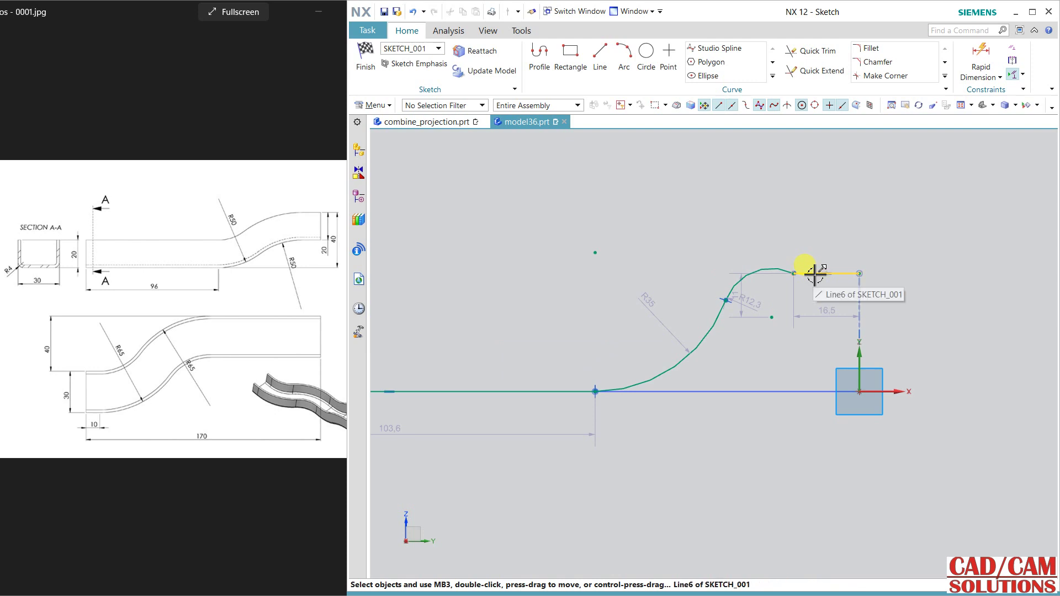
click(815, 274)
click(770, 267)
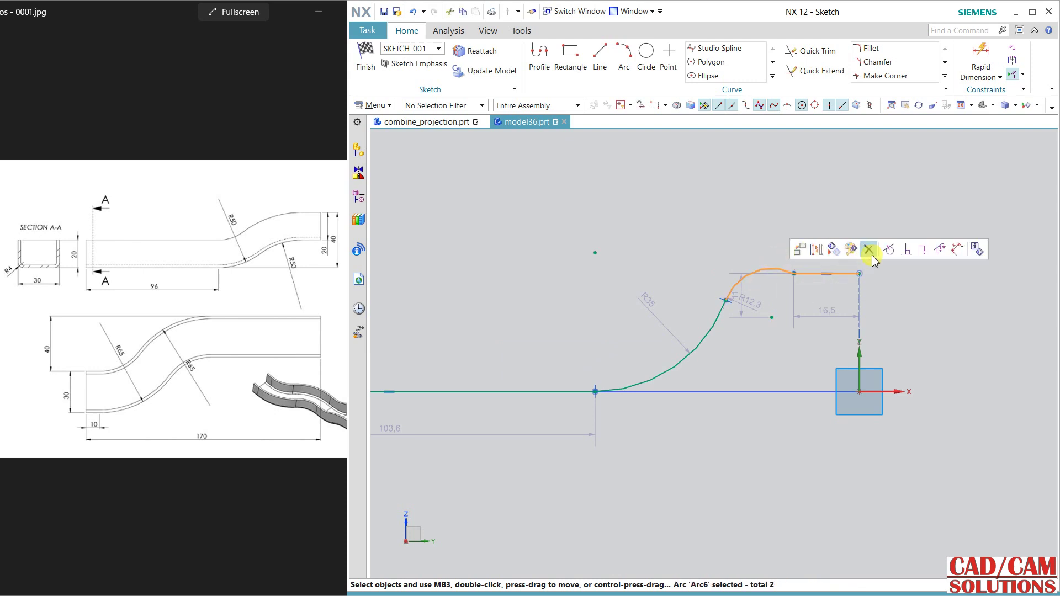
click(890, 250)
scroll(779, 327, down, 1)
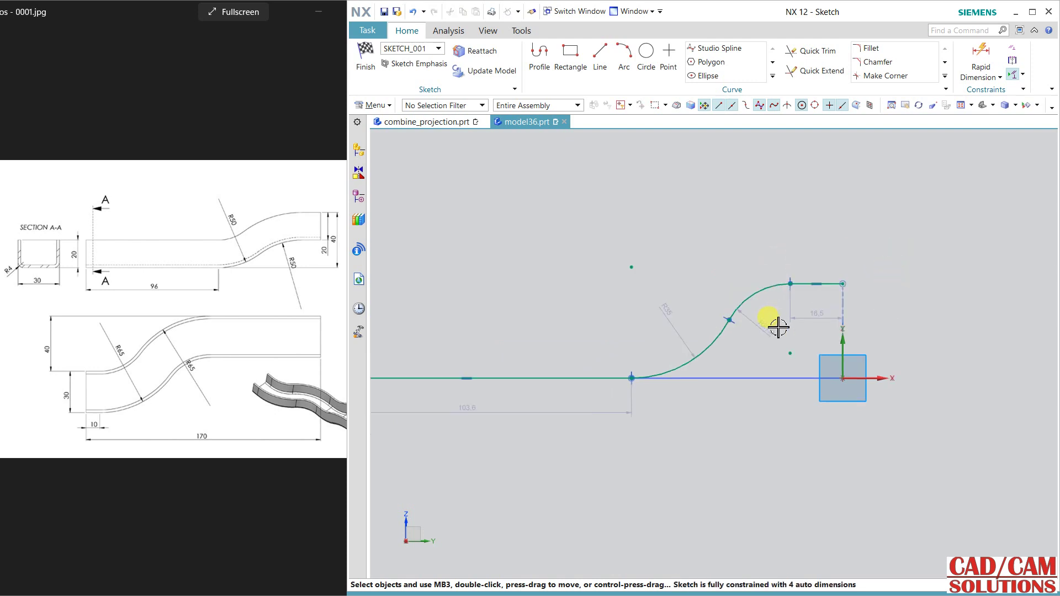
mouse_move(734, 273)
shift+middle_down()
mouse_move(794, 230)
mouse_move(783, 232)
shift+middle_up()
Step: Give the lower arc a 50 radius and add a 20 height dimension
click(746, 231)
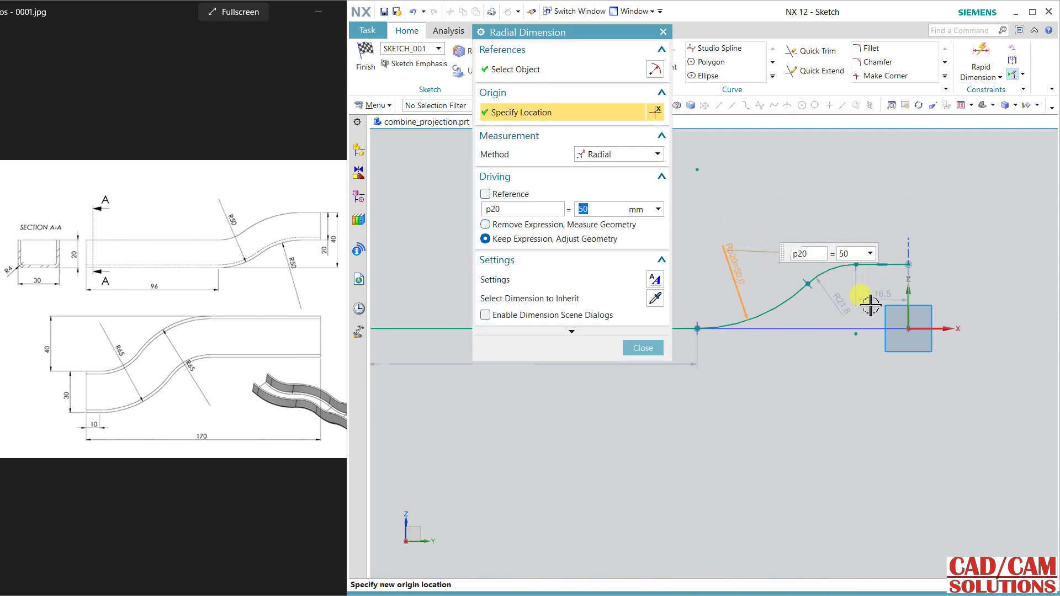
click(843, 308)
text(50)
key(Return)
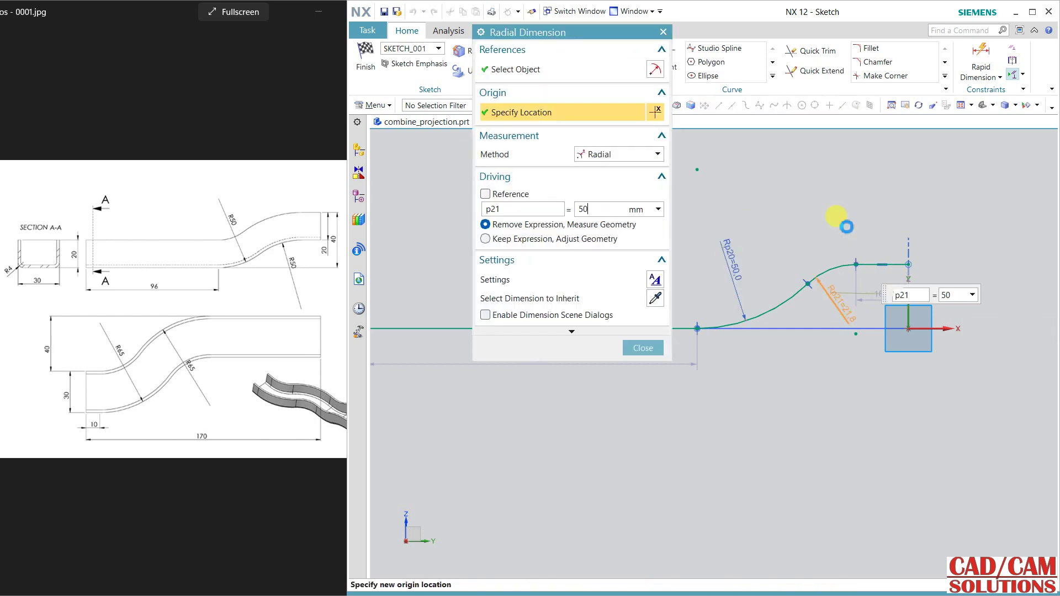
click(980, 60)
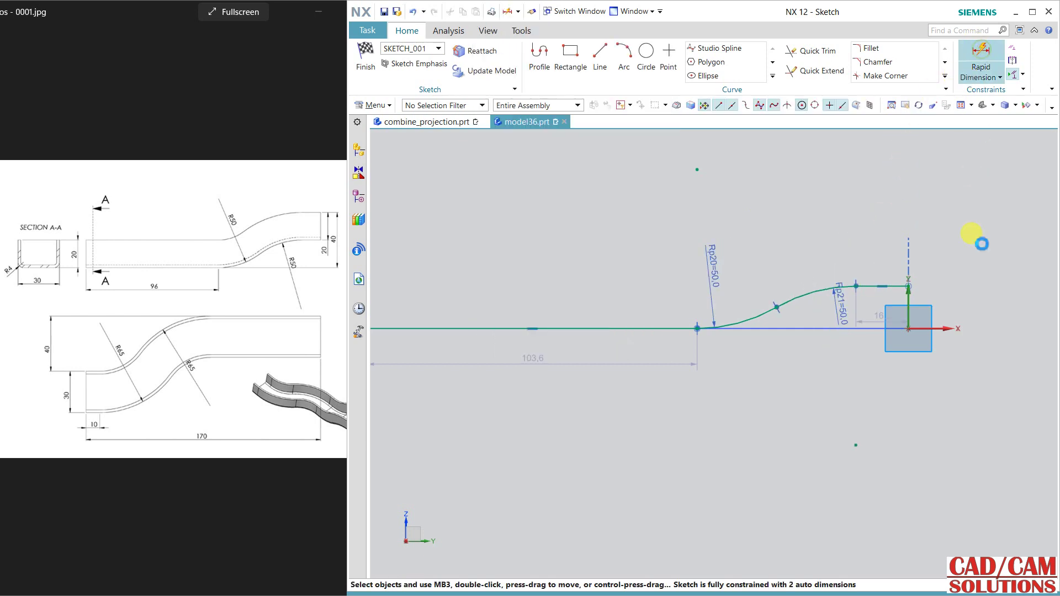
click(945, 329)
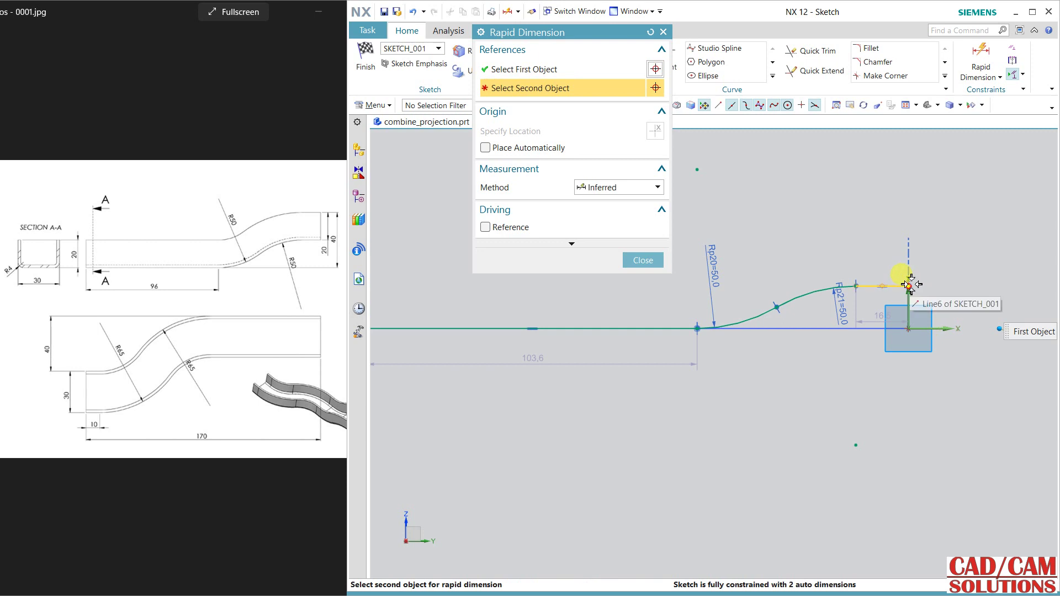
click(909, 283)
click(930, 223)
text(20)
key(Return)
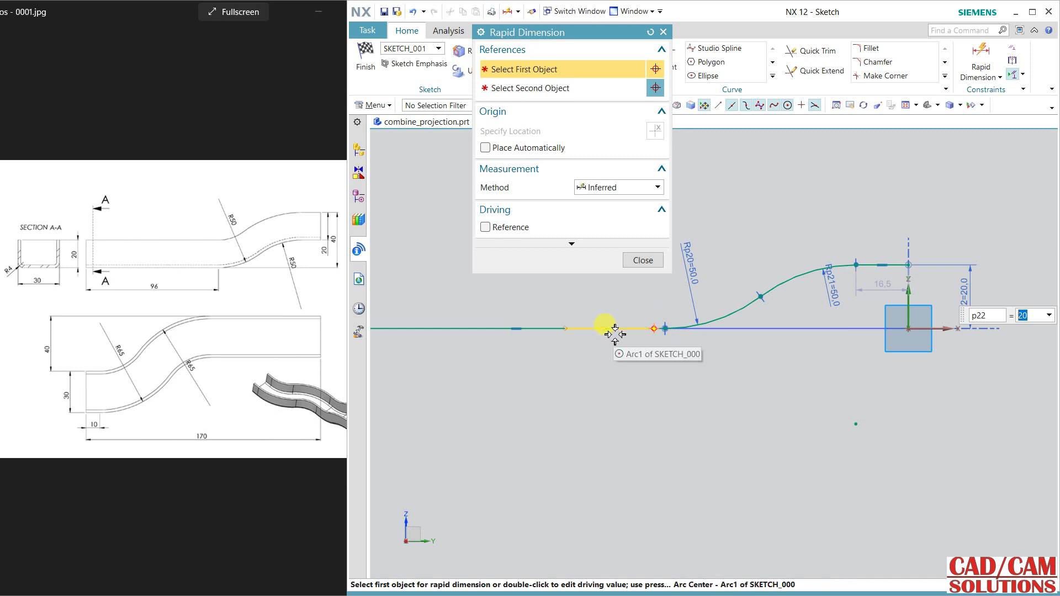
scroll(565, 406, up, 1)
scroll(565, 406, down, 2)
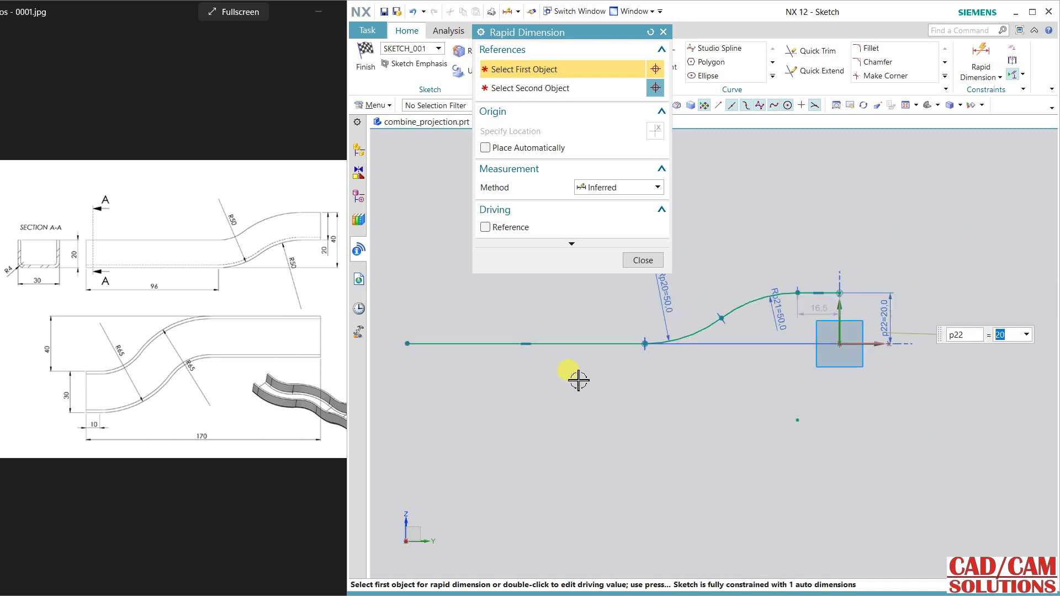
click(642, 261)
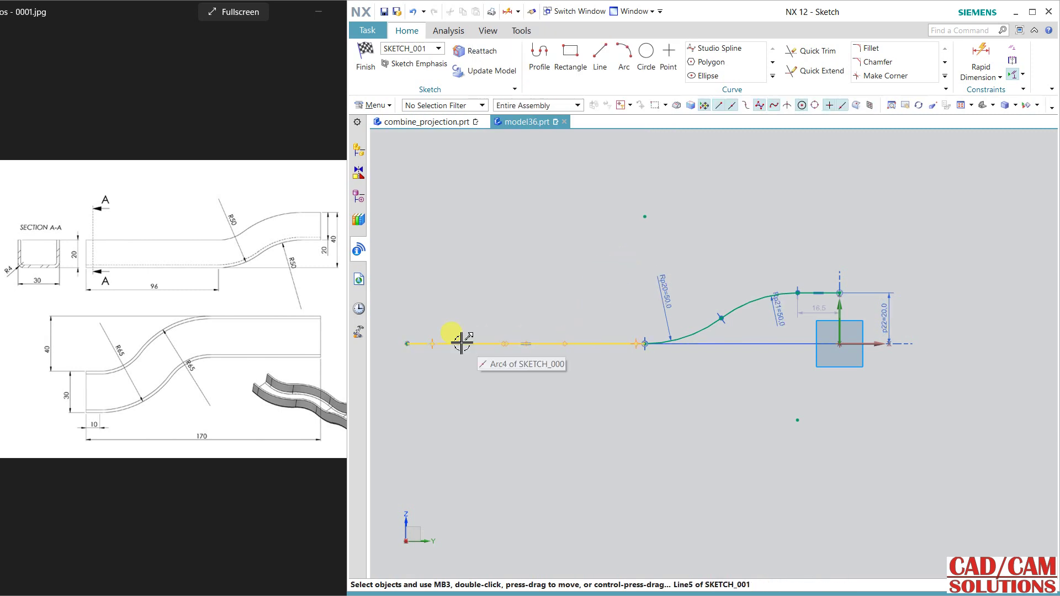
Step: Dimension the long straight line to 96 and orbit to view the sketch in 3D
click(979, 59)
click(645, 344)
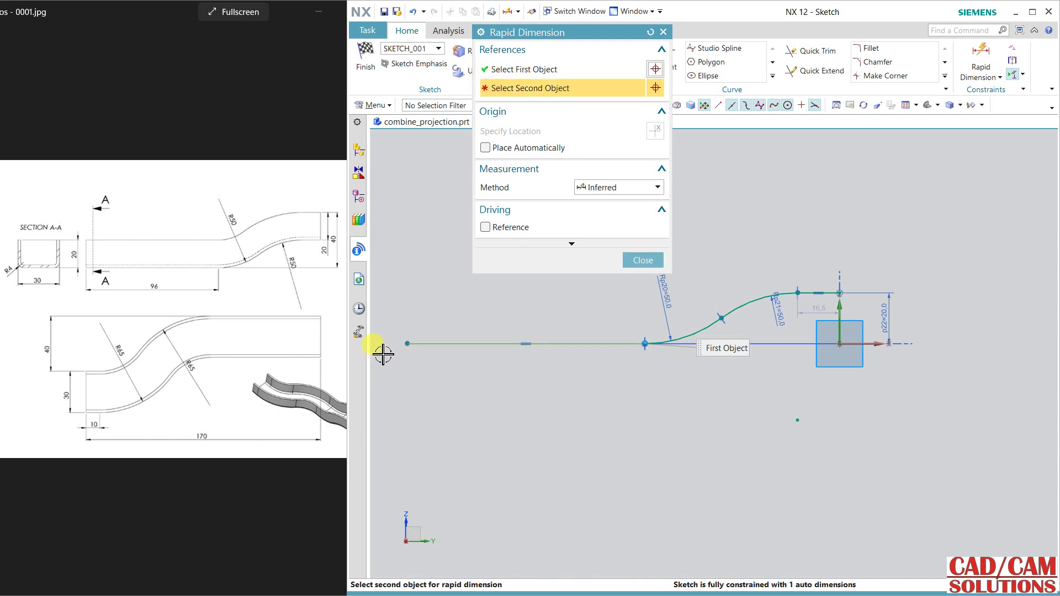
click(407, 344)
click(531, 385)
text(9)
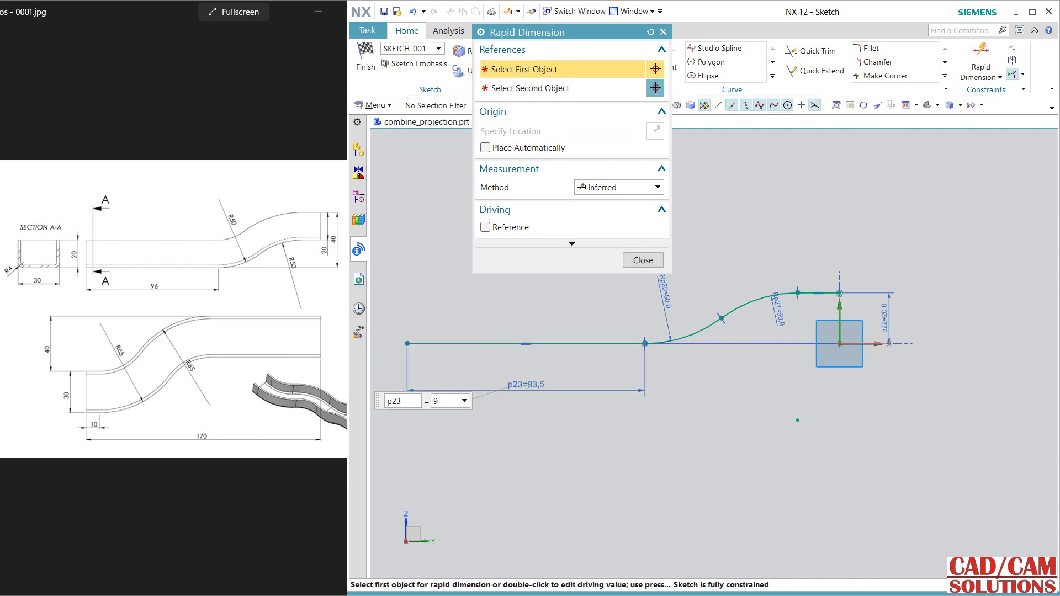
text(6)
key(Return)
click(633, 260)
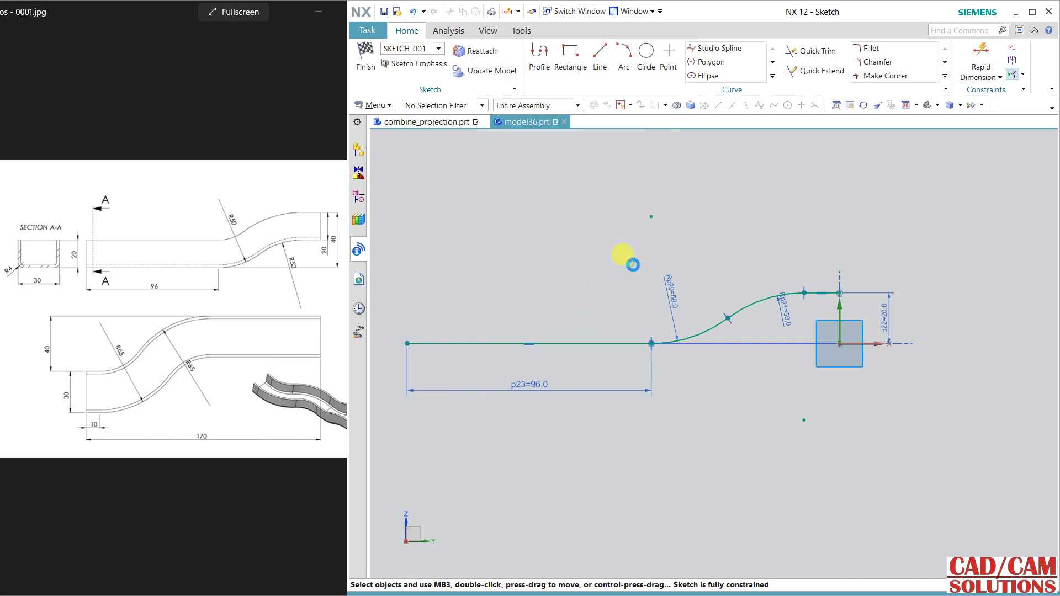
middle_drag(773, 262, 748, 289)
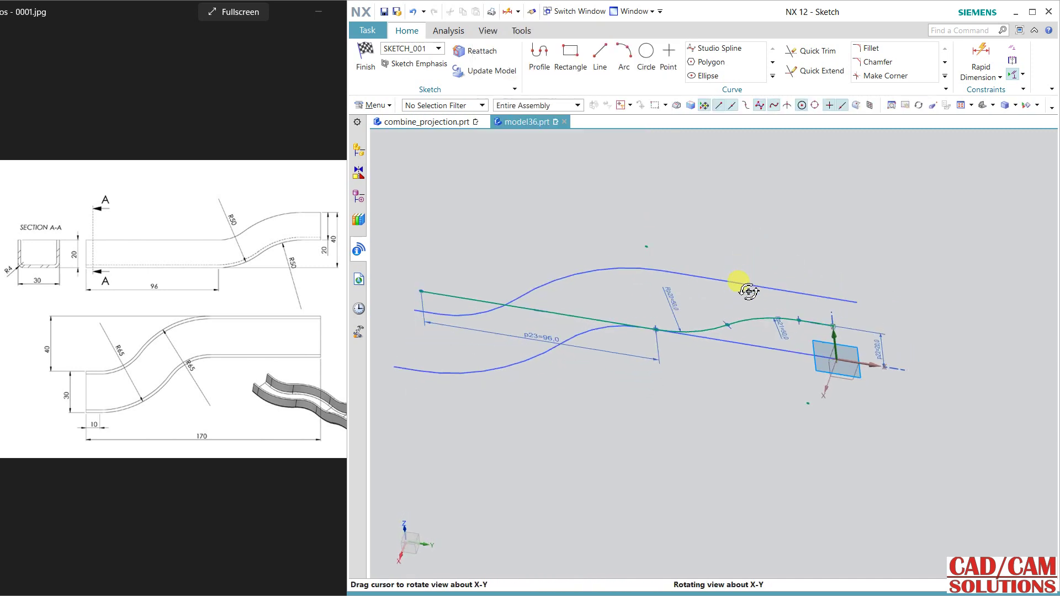
Step: Finish the second sketch, fit both guide curves in view, and bring up the main command menu
click(367, 67)
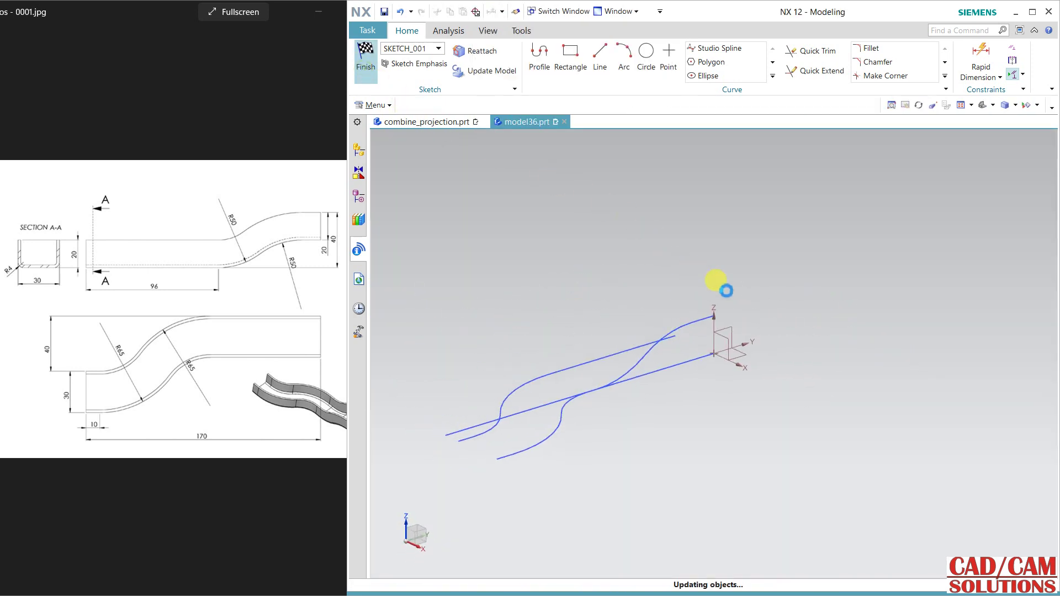
key(ctrl+f)
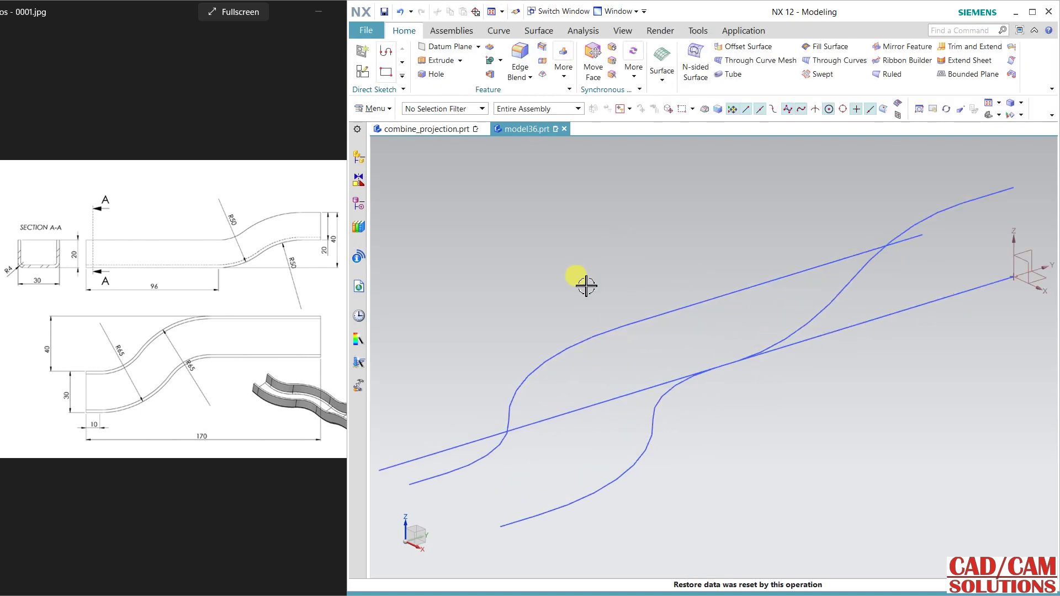
click(375, 109)
mouse_move(382, 176)
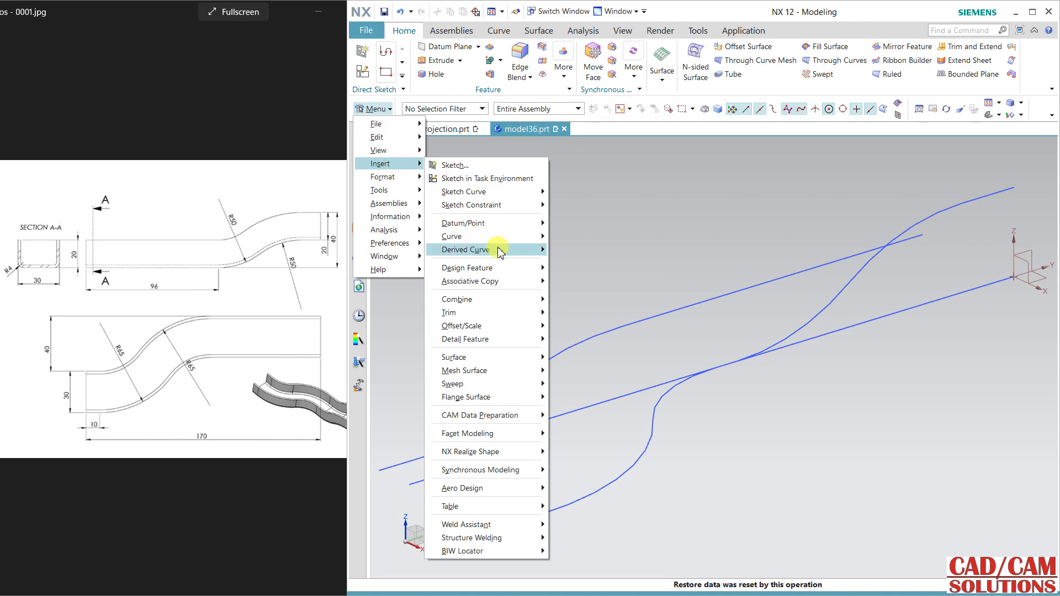
mouse_move(465, 249)
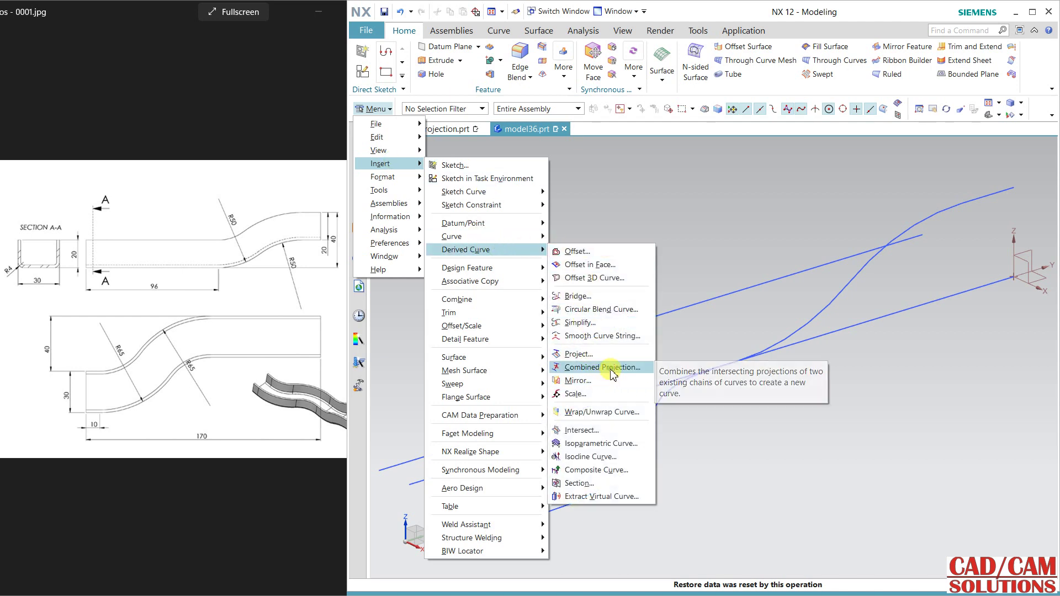
Step: Begin a Combined Projection with two curve chains, then clear the wrong selections
click(608, 367)
scroll(721, 211, up, 2)
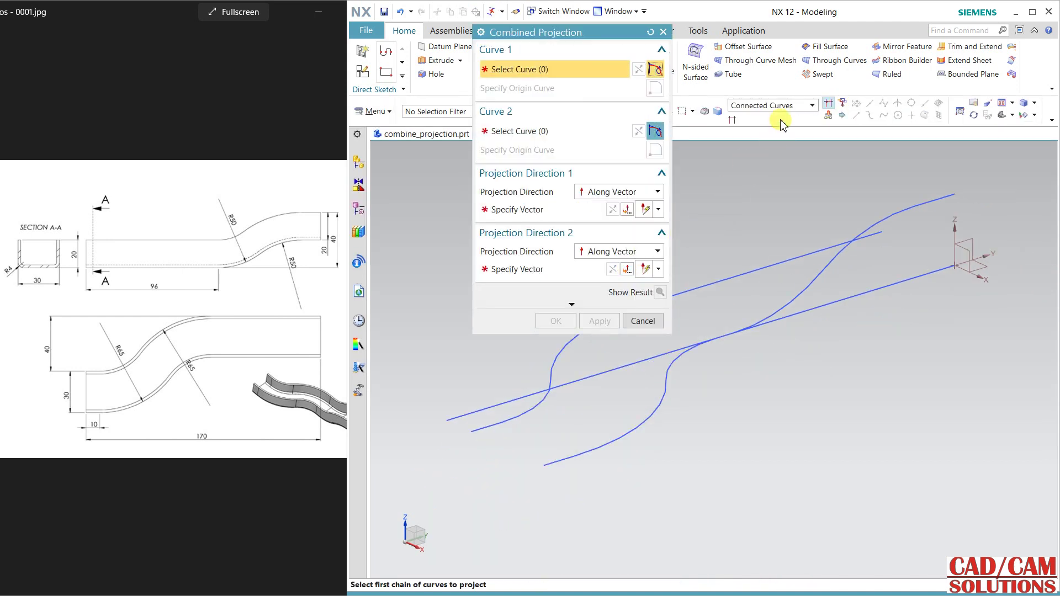
click(924, 202)
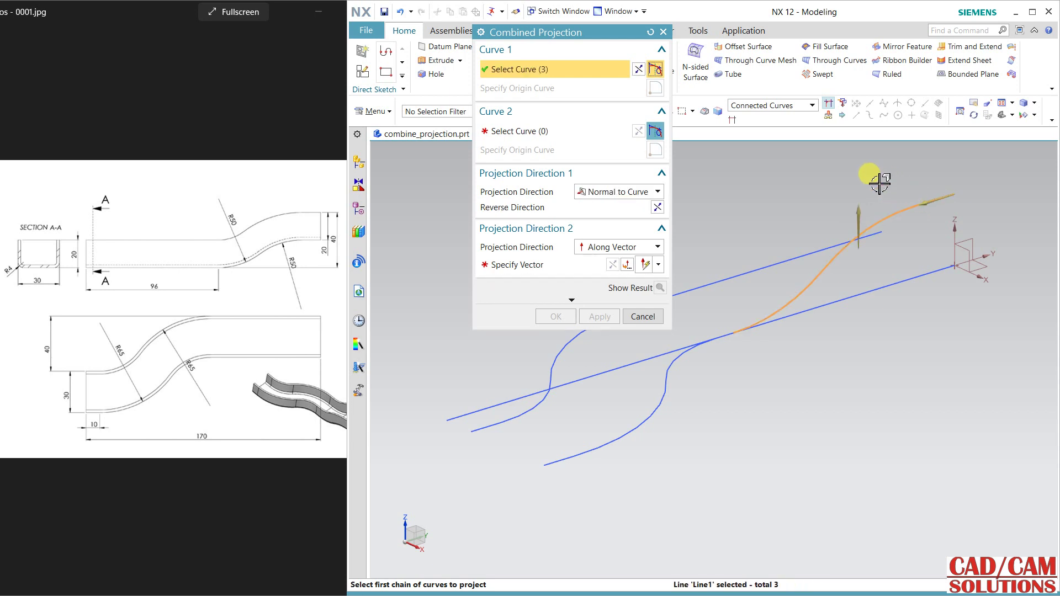
click(689, 356)
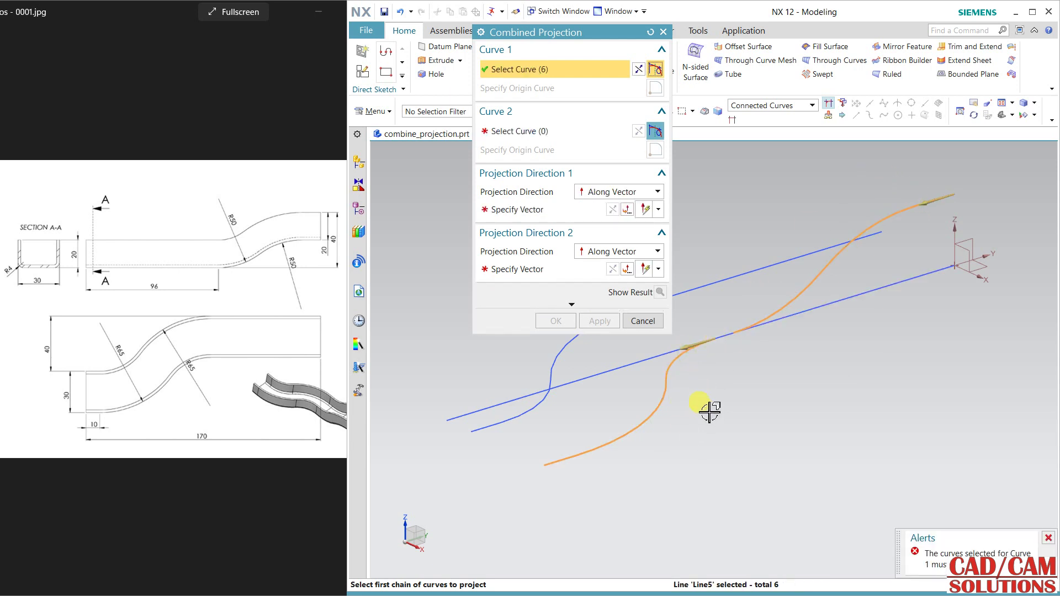
mouse_move(705, 407)
middle_down()
mouse_move(694, 359)
mouse_move(686, 422)
mouse_move(703, 434)
mouse_move(675, 402)
middle_up()
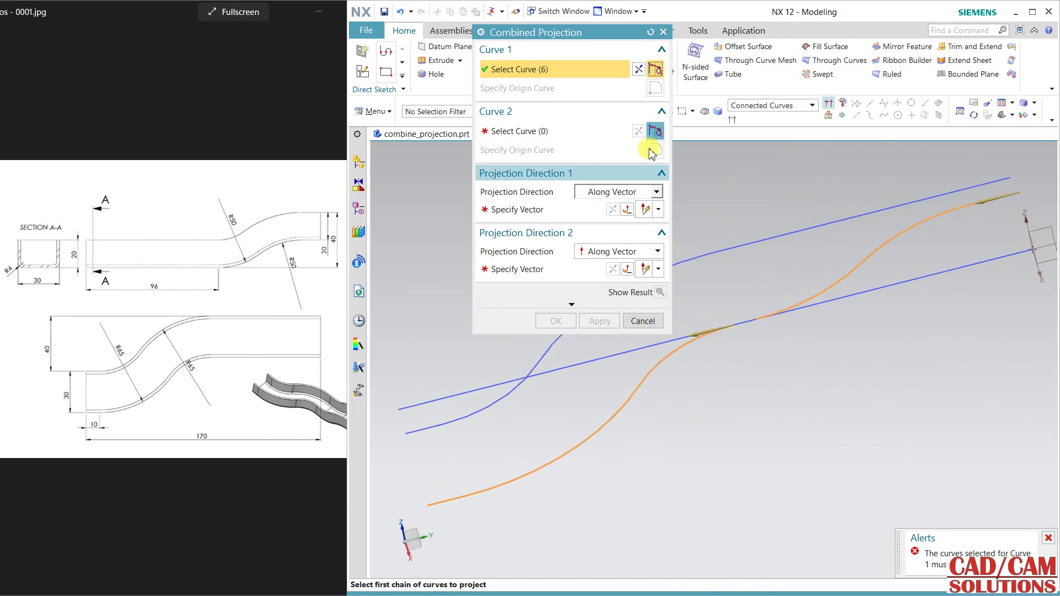
click(651, 32)
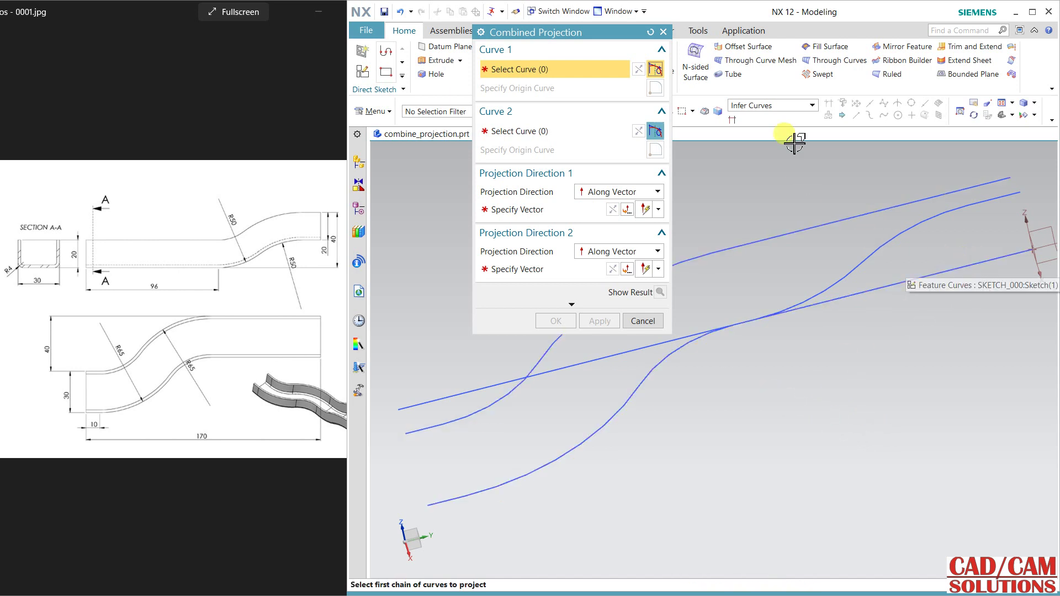
Step: With Connected Curves, project the lower chain and the other sketch chain into one 3D curve
click(769, 107)
click(759, 131)
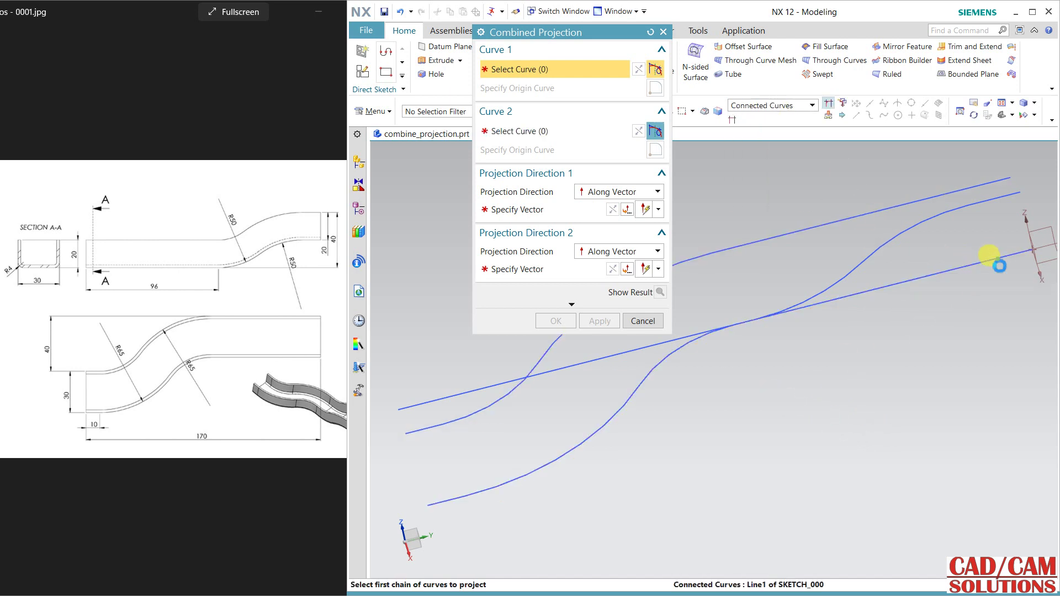
click(990, 259)
mouse_move(891, 393)
middle_down()
mouse_move(890, 376)
mouse_move(870, 383)
middle_up()
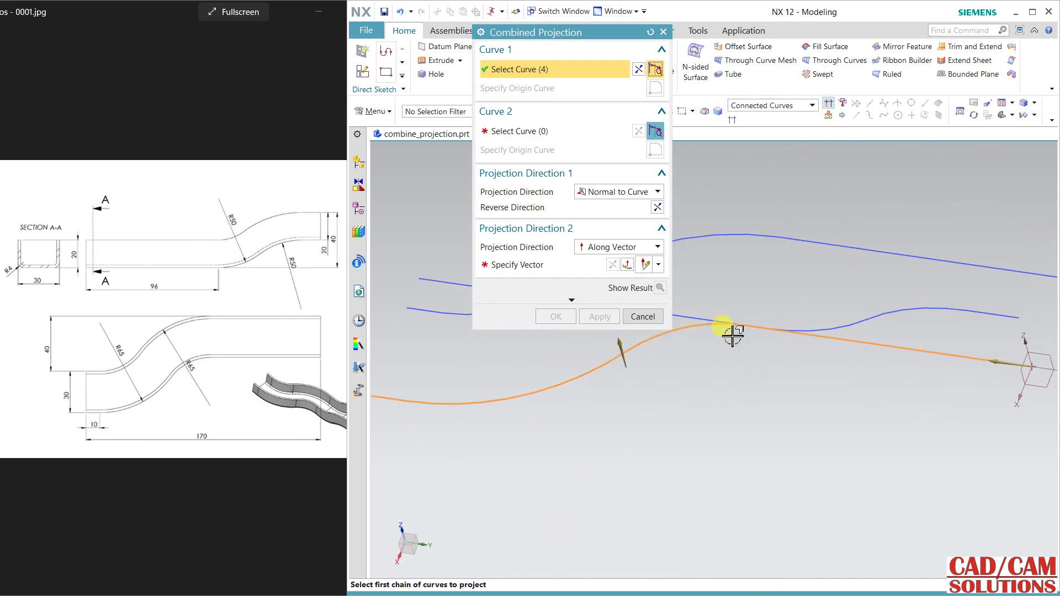
middle_drag(705, 367, 761, 489)
middle_drag(749, 440, 758, 444)
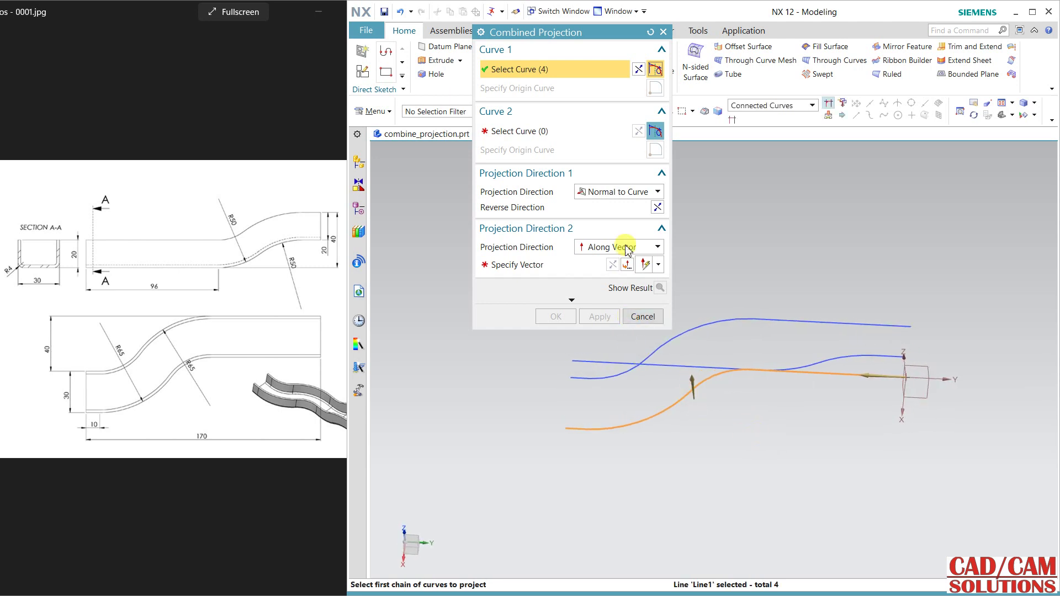
click(548, 133)
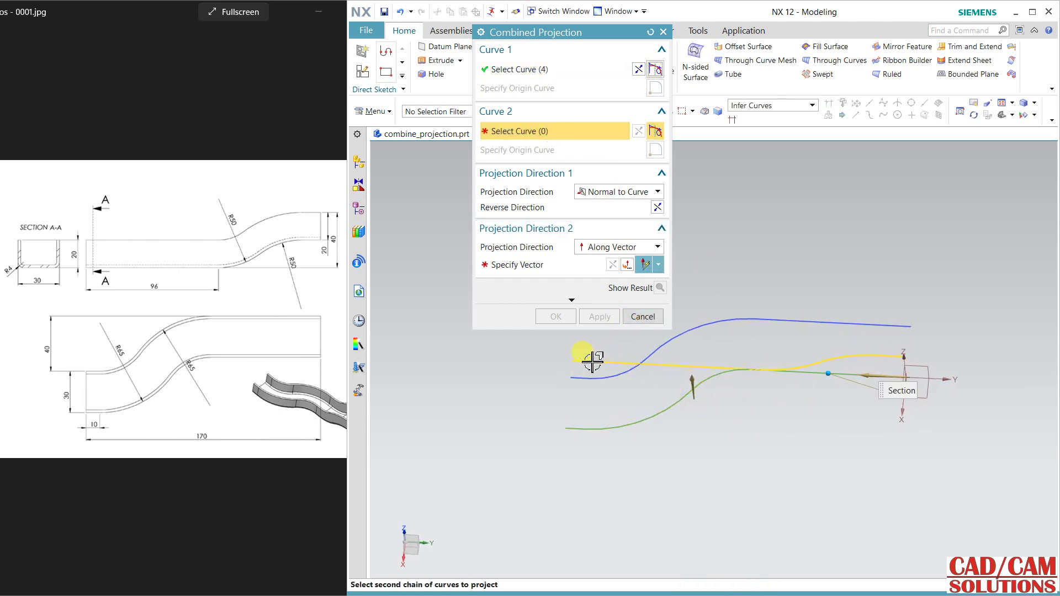
click(892, 359)
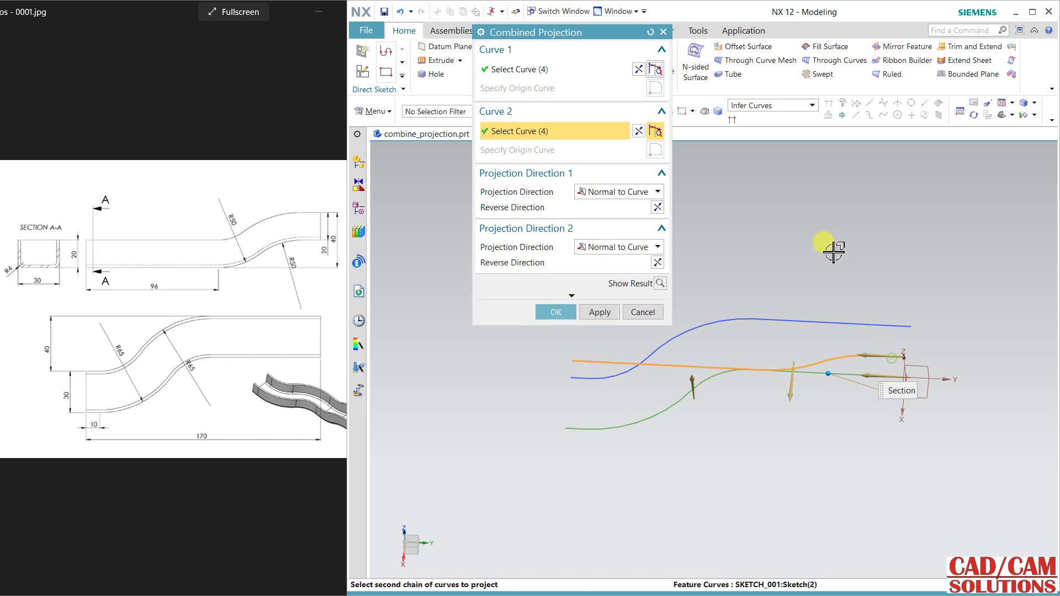
click(660, 284)
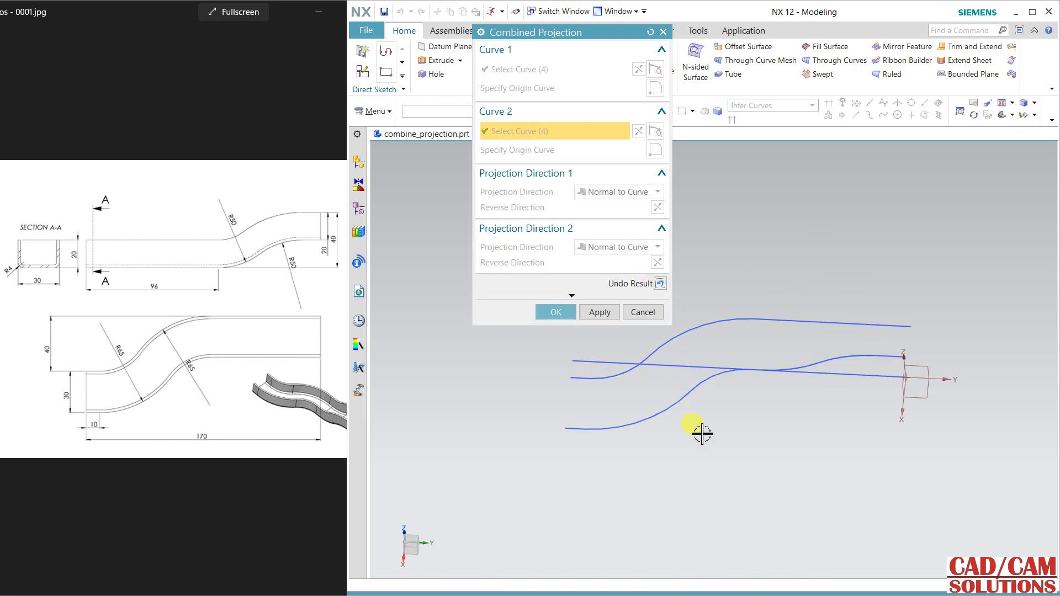
click(555, 313)
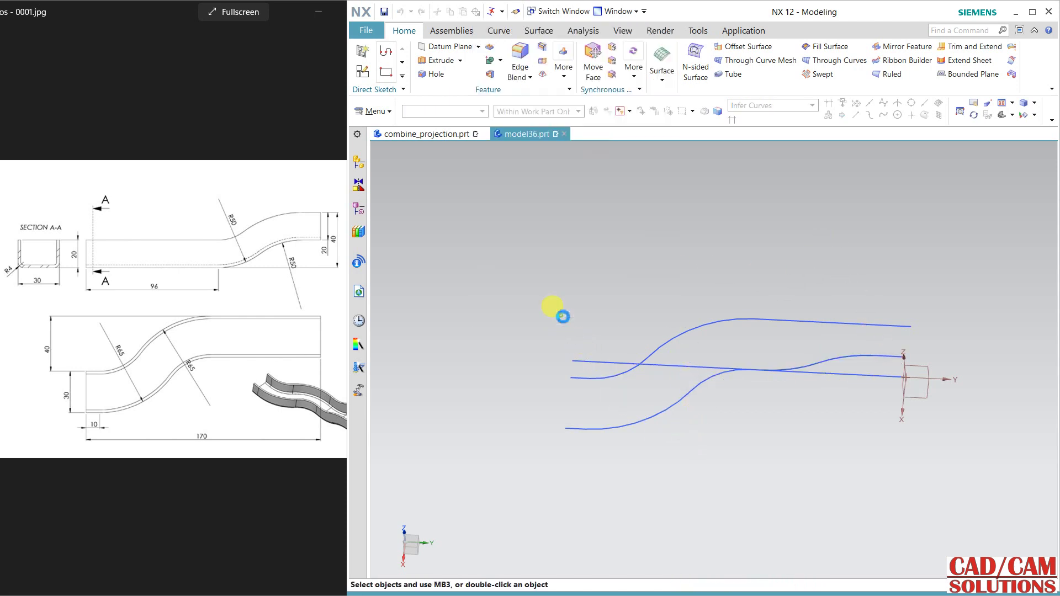
Step: Hide both original sketches so only the wavy 3D guide curve remains
click(674, 336)
click(678, 351)
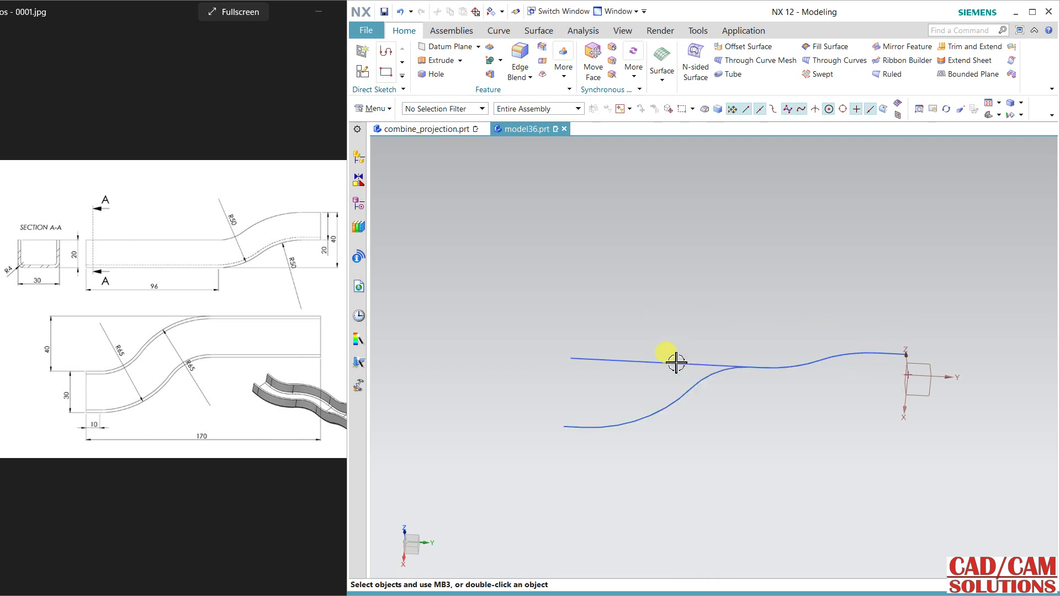
click(673, 365)
click(682, 383)
mouse_move(681, 387)
middle_down()
mouse_move(784, 386)
mouse_move(776, 374)
middle_up()
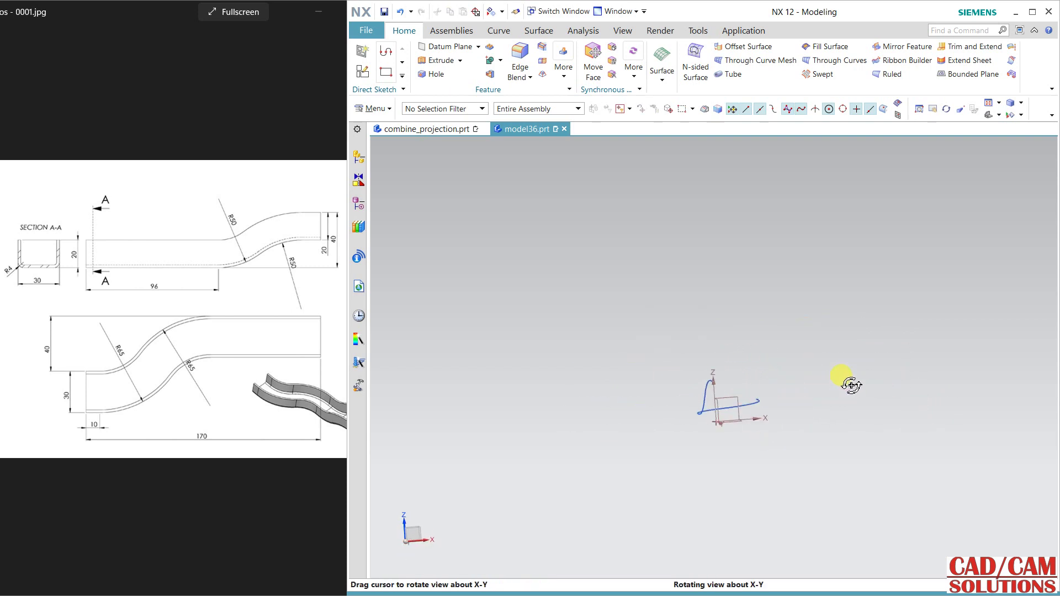
middle_drag(777, 374, 738, 407)
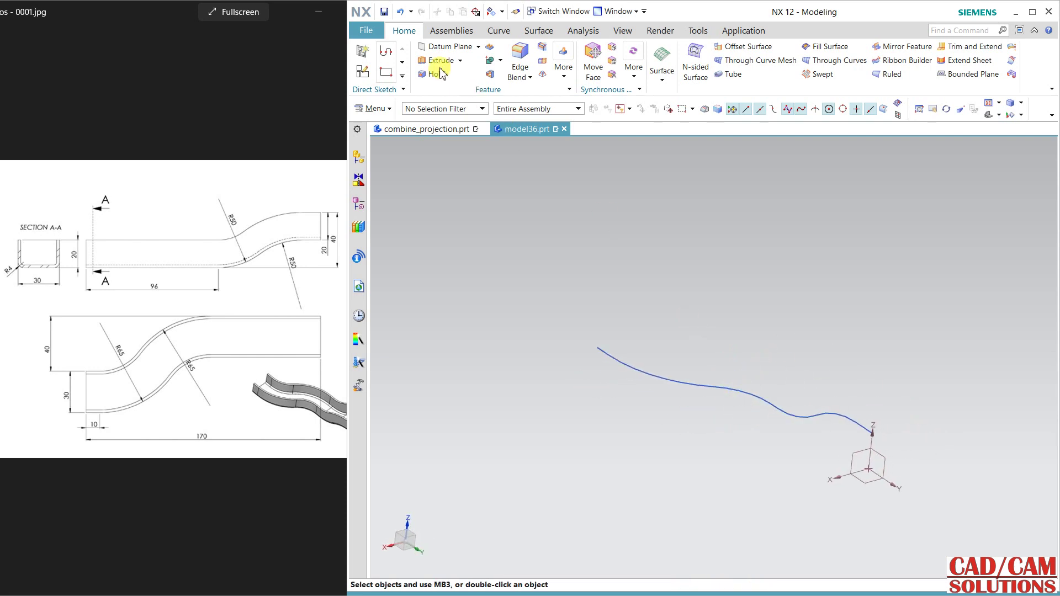
Step: Create a new sketch on the XZ plane with flipped orientation
click(362, 80)
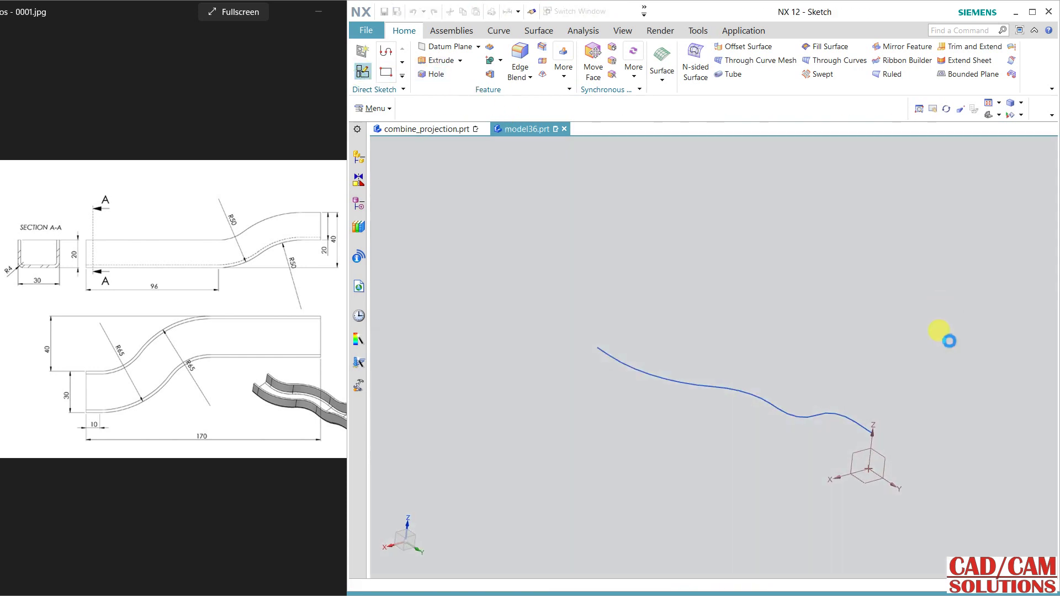
click(870, 452)
click(843, 480)
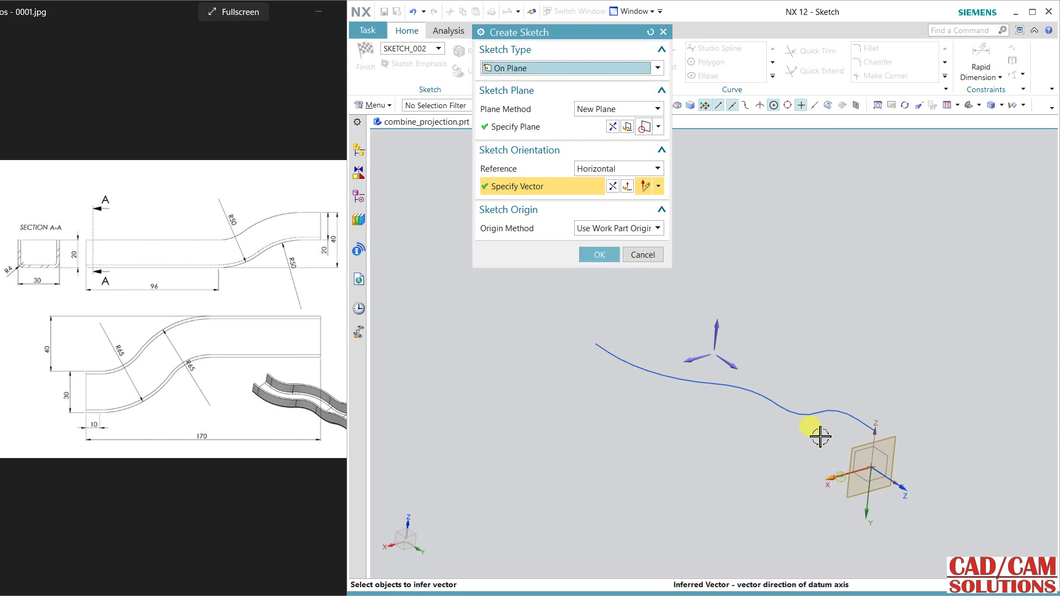
click(617, 190)
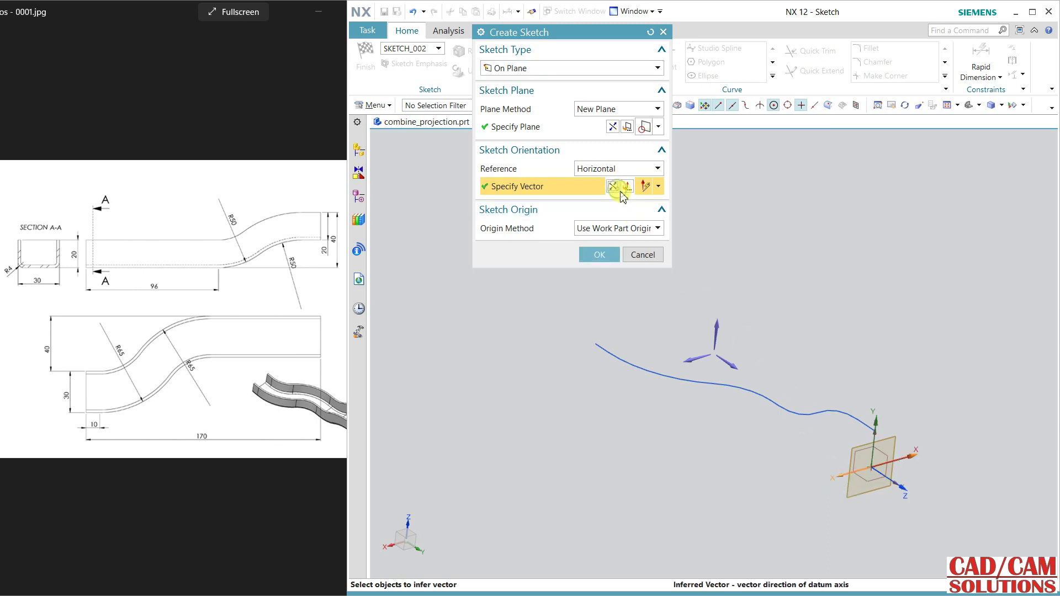
click(613, 257)
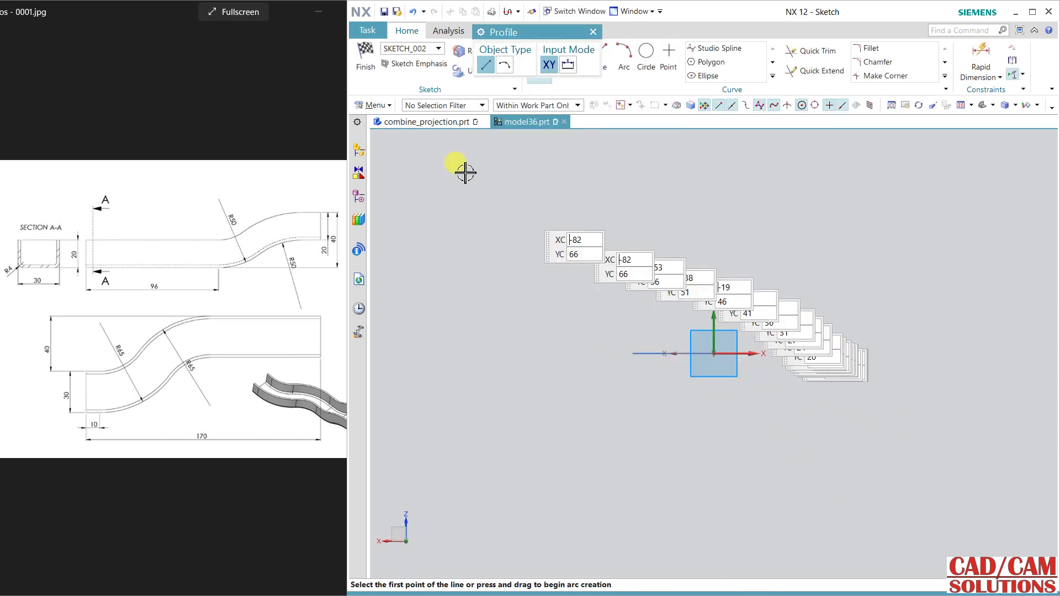
Step: Draw a rectangle from the guide curve's endpoint and view it flat
key(r)
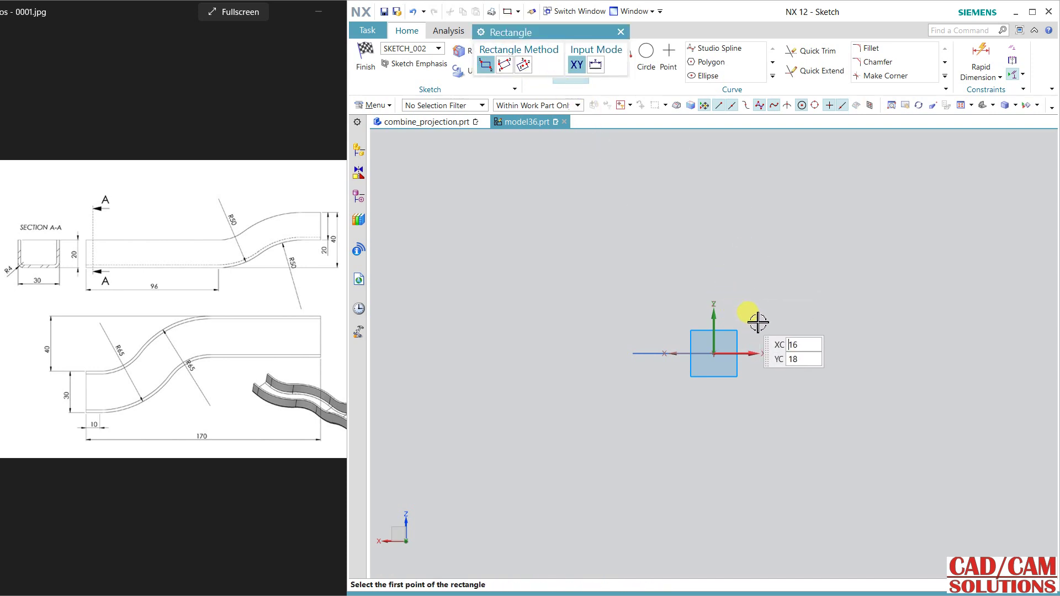
middle_drag(753, 317, 759, 320)
click(759, 327)
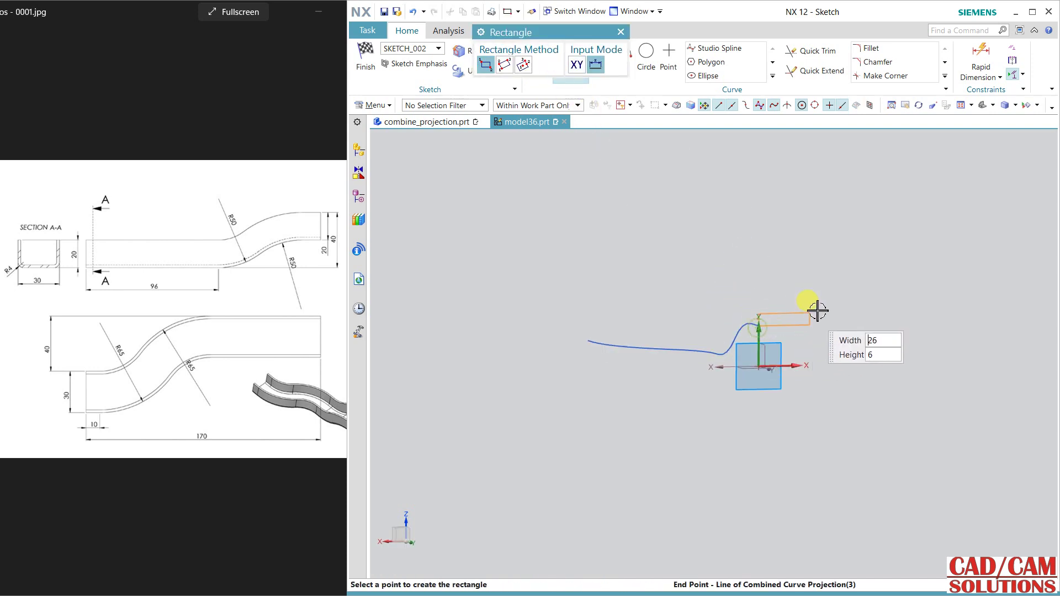
click(841, 280)
key(Escape)
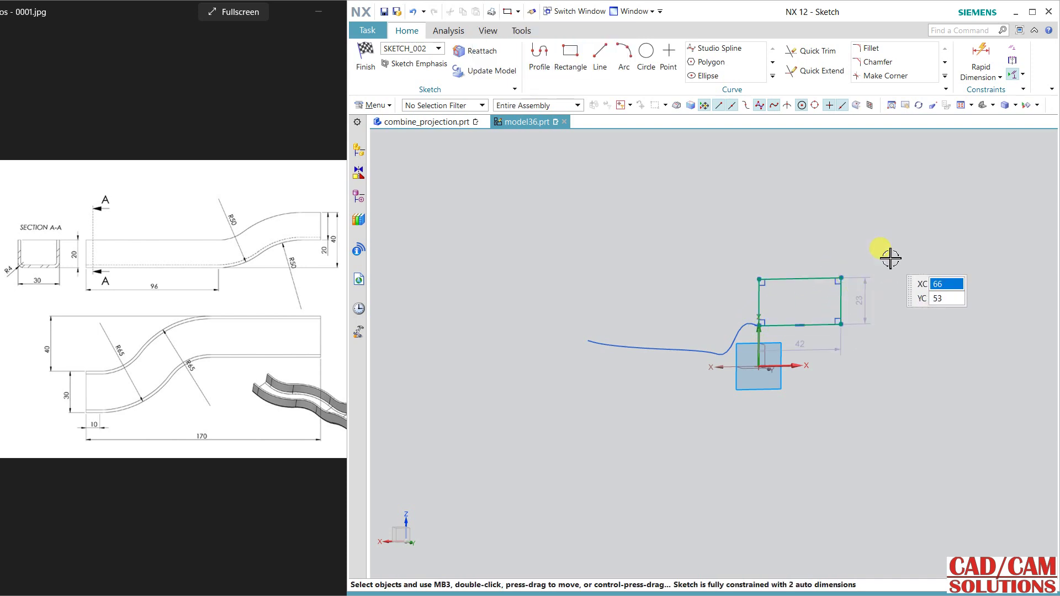
key(F8)
scroll(875, 241, up, 1)
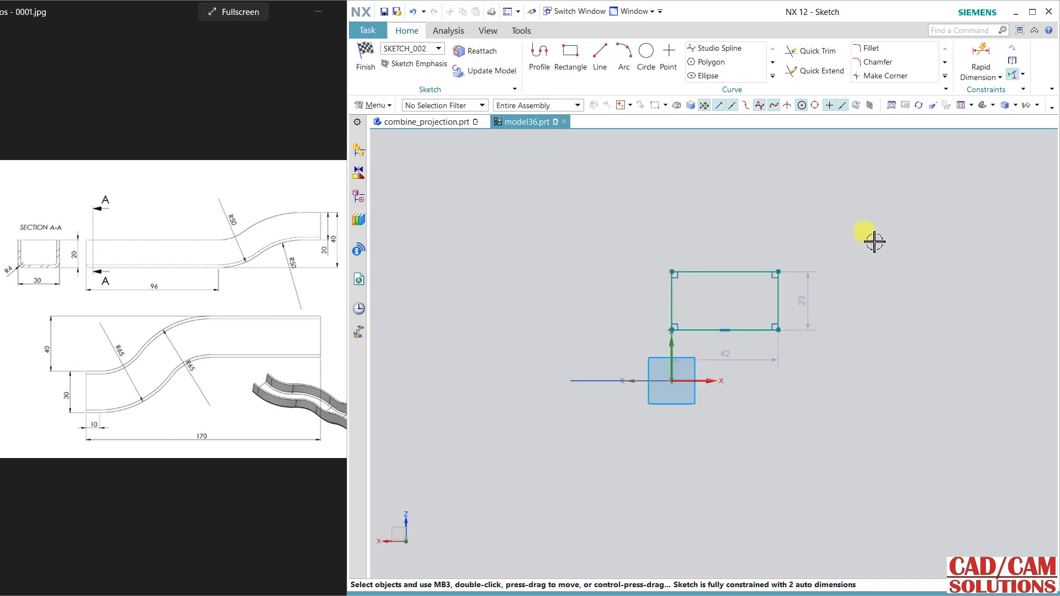
Step: Resize the rectangle to 30 wide by 20 tall and make its top line reference
double_click(745, 358)
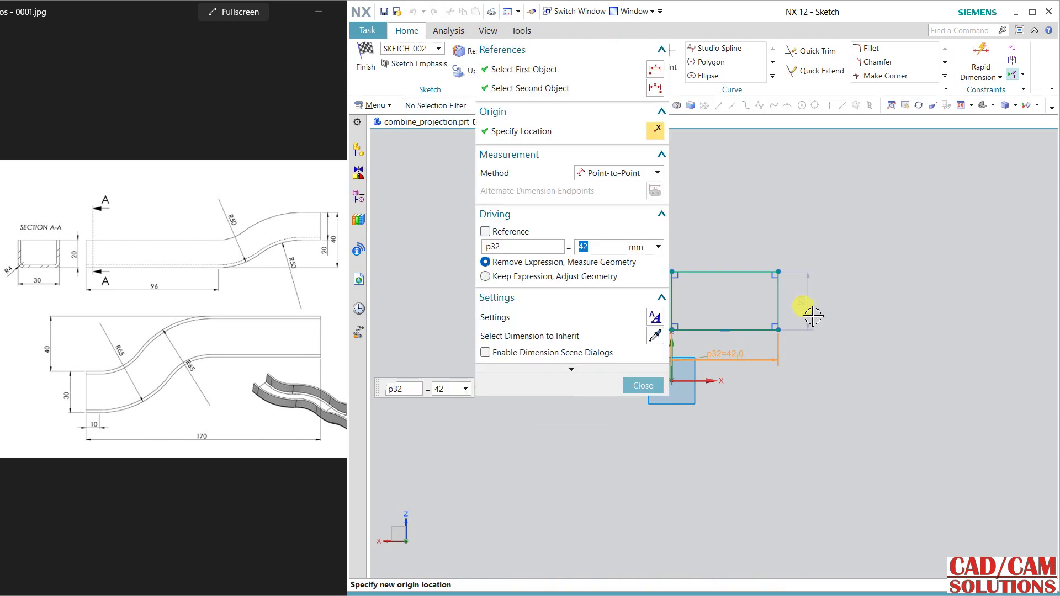
key(Return)
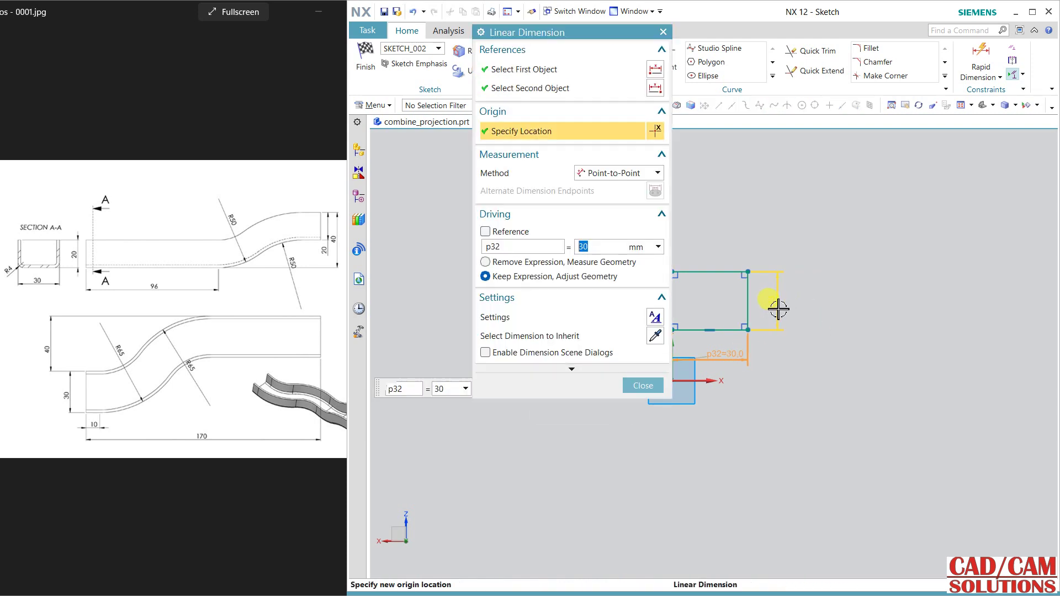
double_click(778, 309)
text(20)
key(Return)
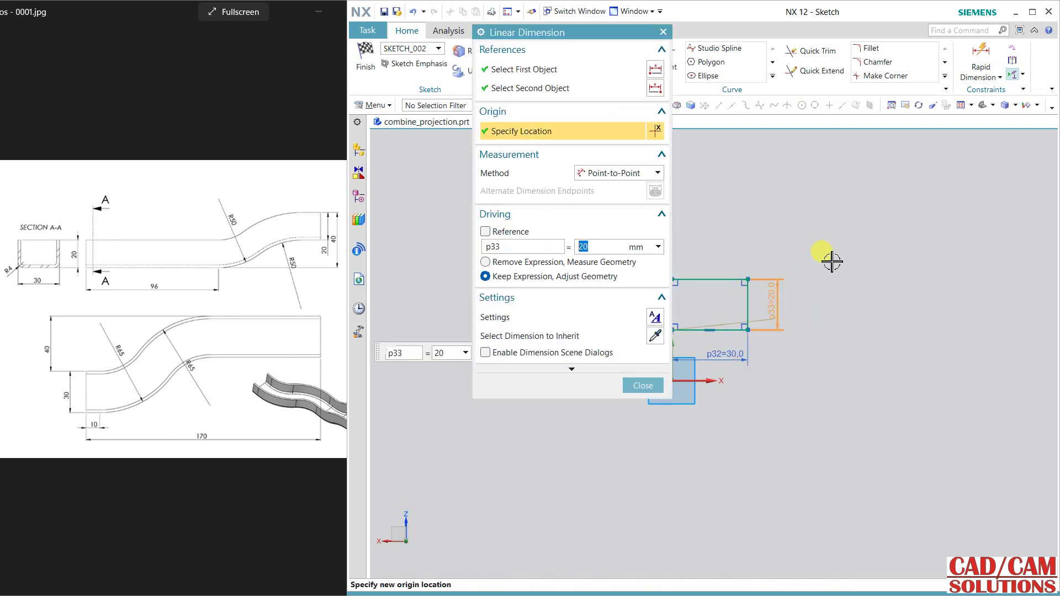
click(653, 385)
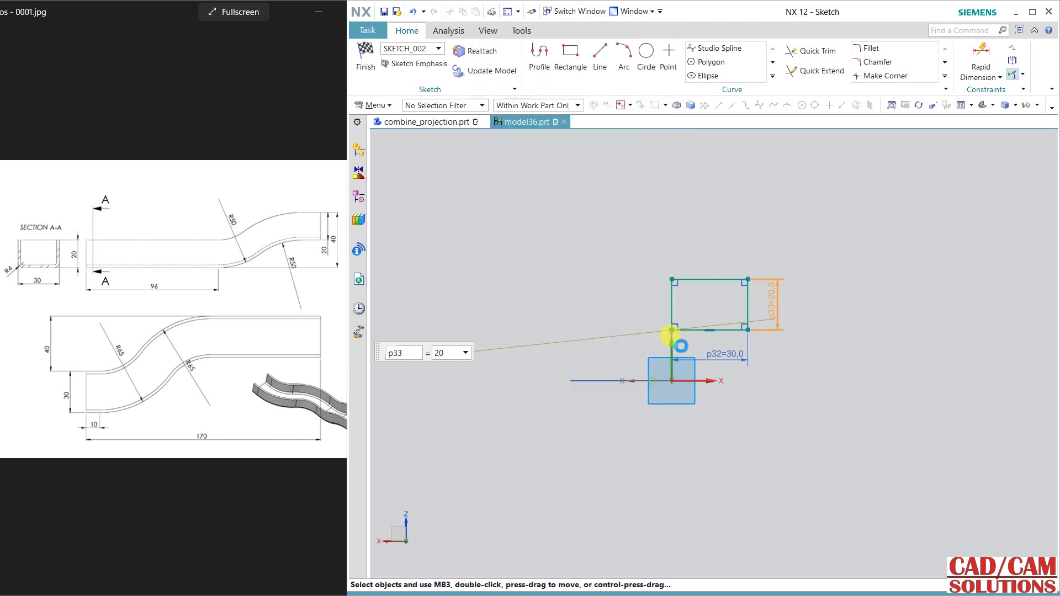
right_click(692, 279)
click(732, 204)
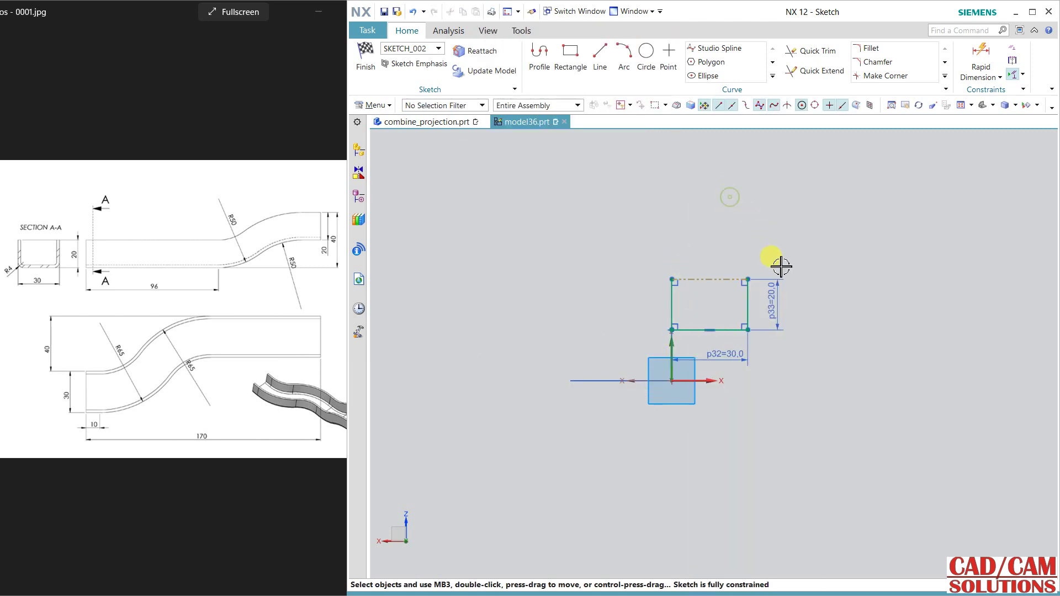
scroll(726, 323, up, 2)
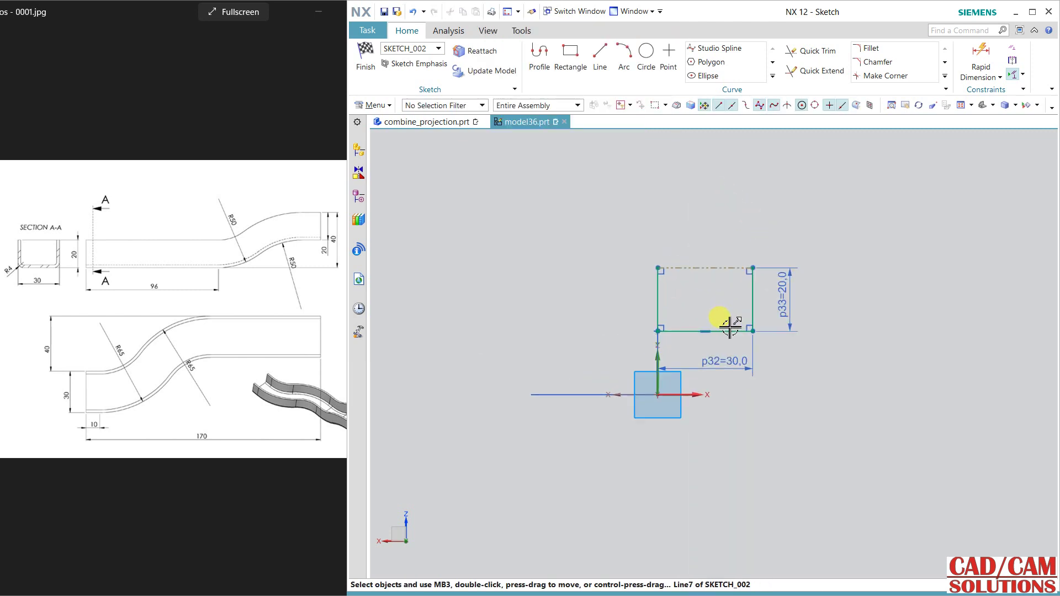
Step: Fillet both bottom corners with radius 4 and finish the sketch
click(870, 48)
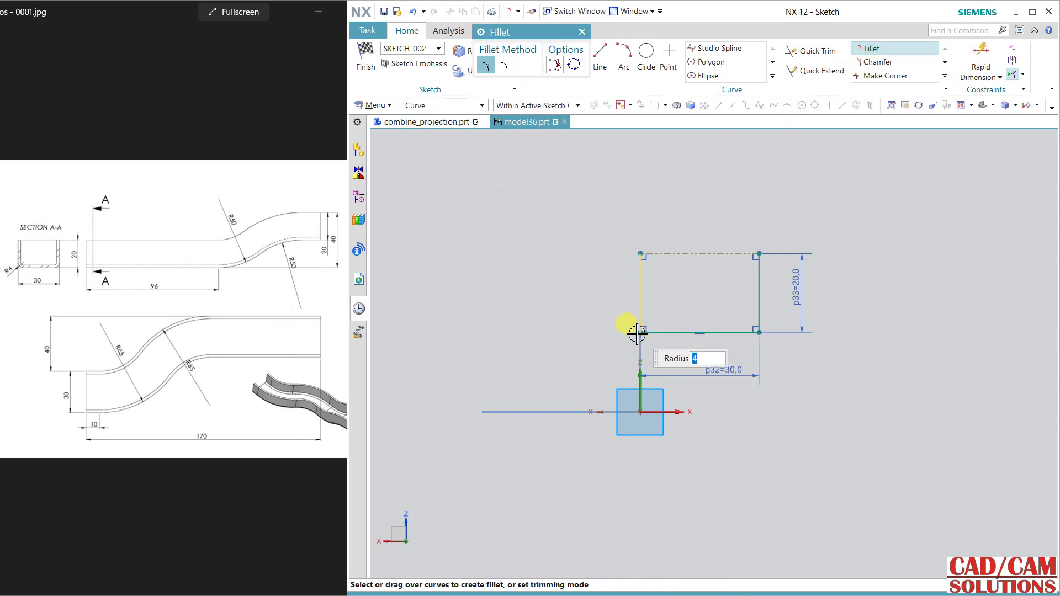
click(640, 329)
click(760, 332)
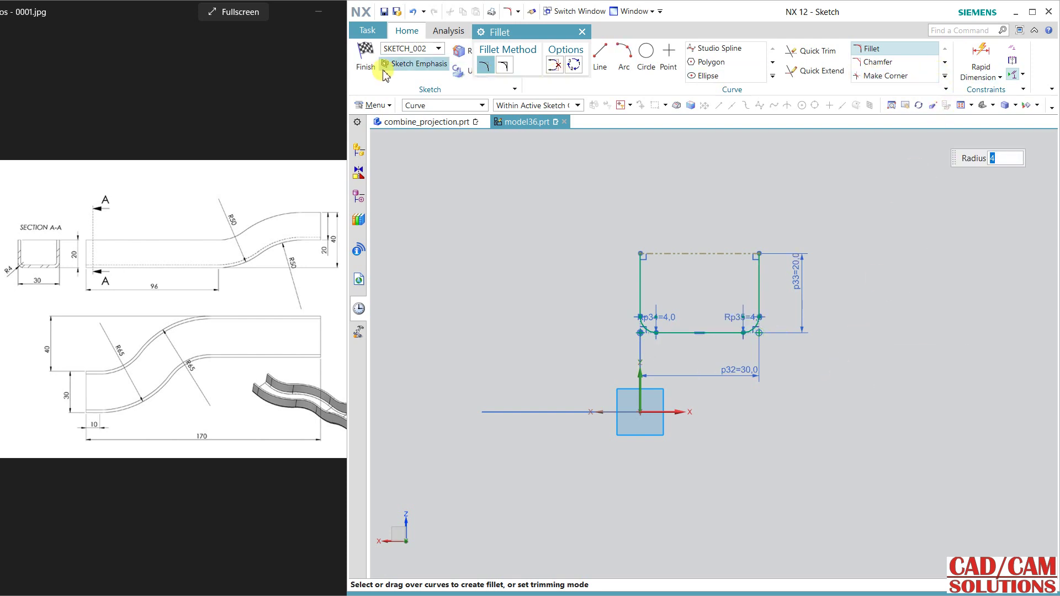
click(364, 60)
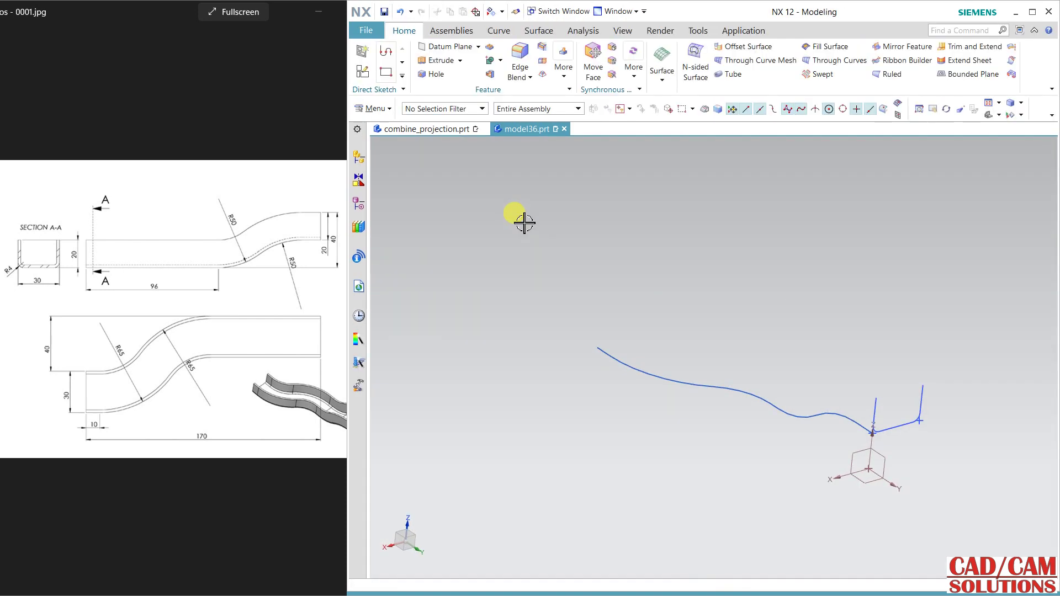
Step: Sweep the U-section along the wavy projected guide curve with a 2 mm first offset
middle_click(689, 293)
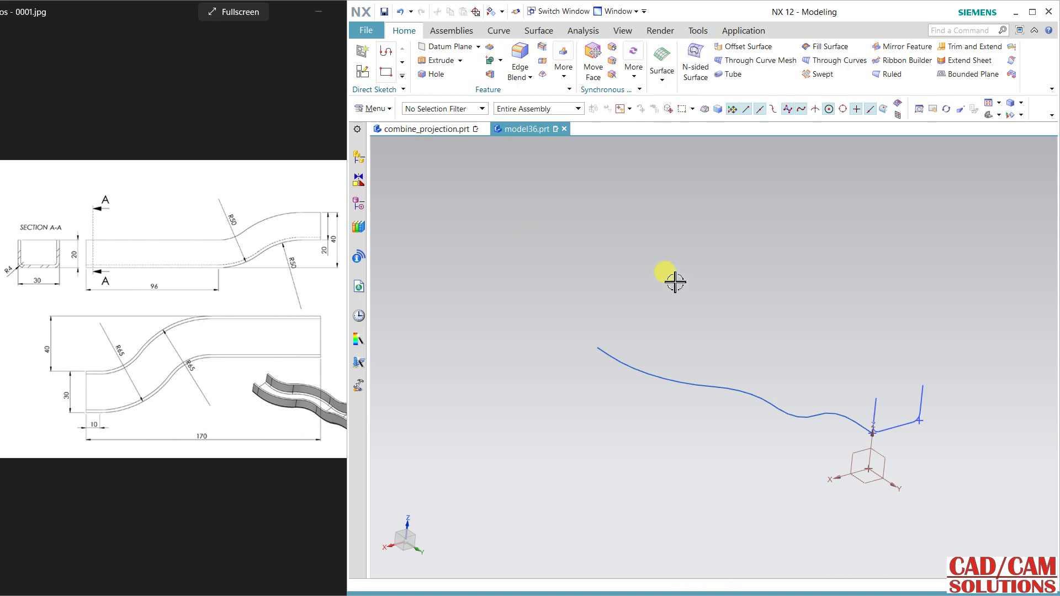
click(1033, 12)
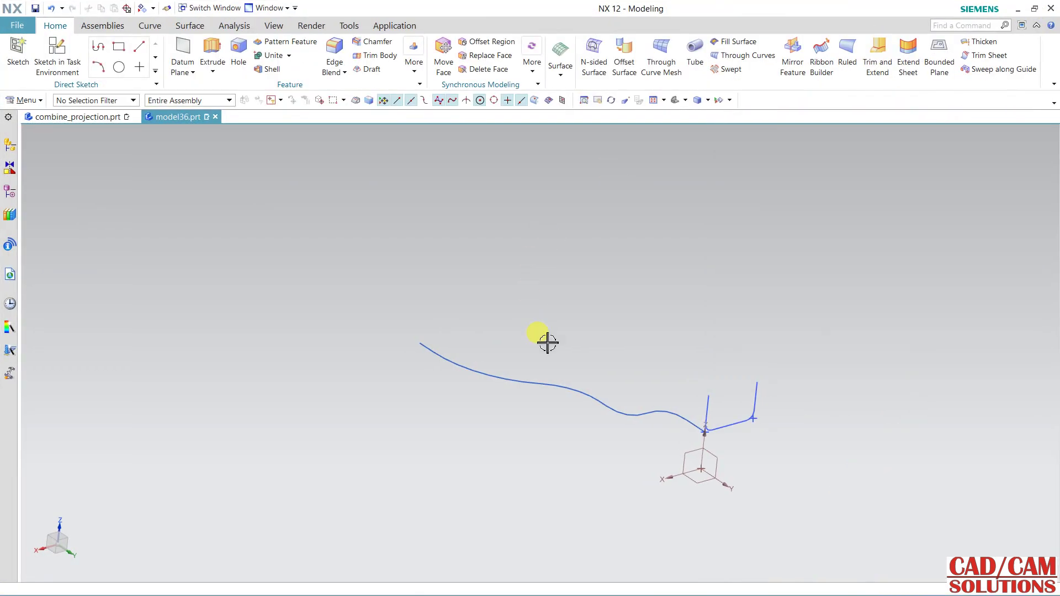
middle_drag(533, 314, 904, 338)
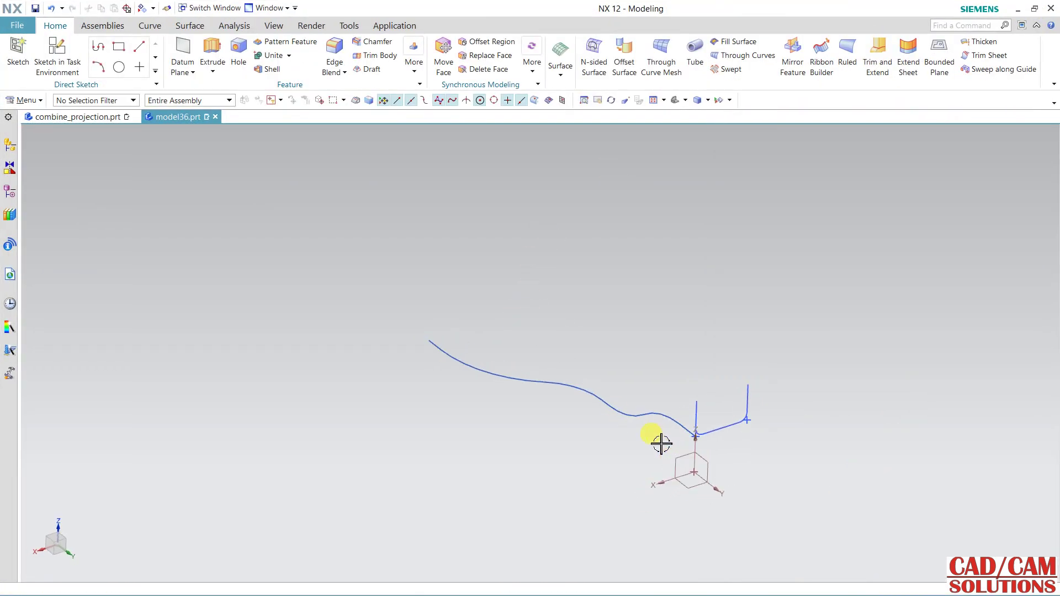
click(983, 70)
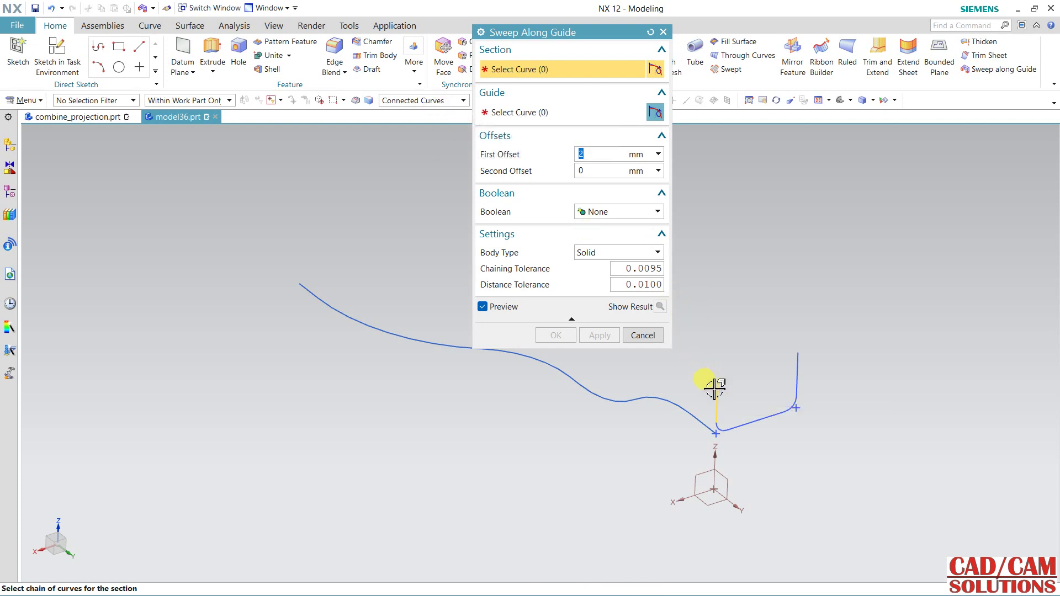
click(522, 112)
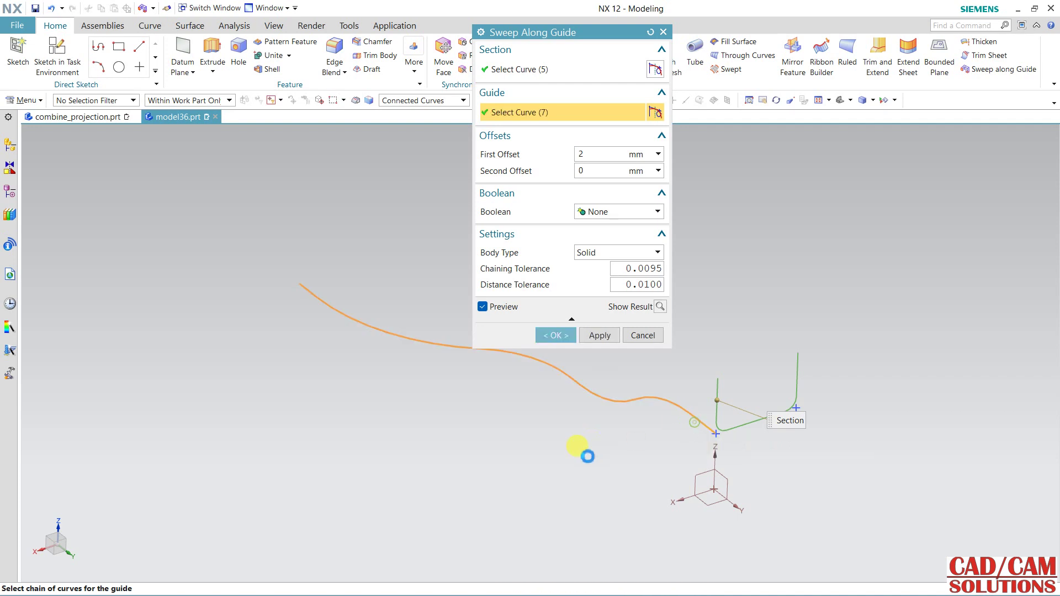
click(697, 423)
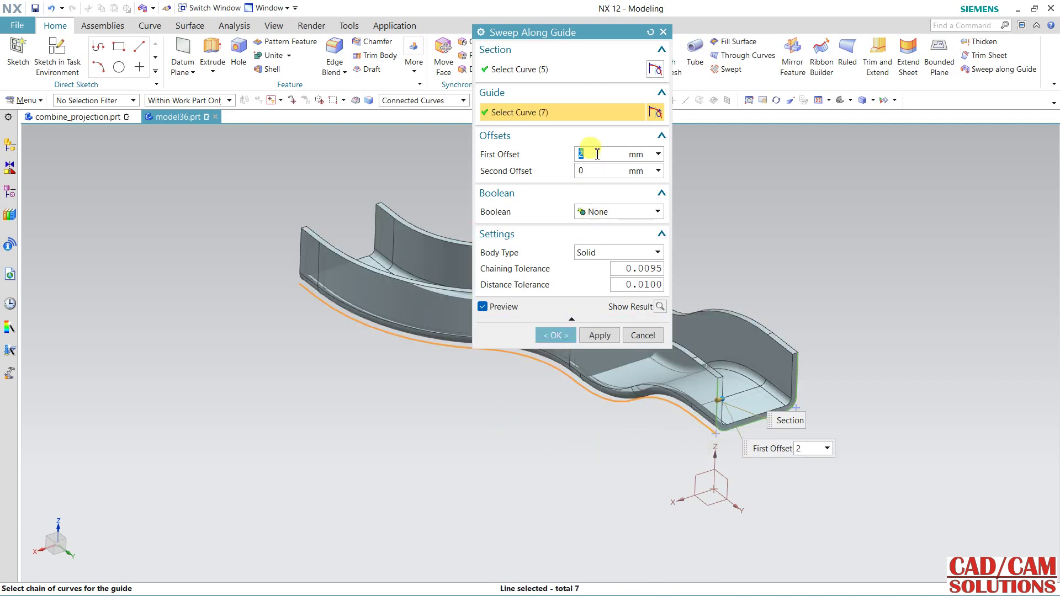
click(562, 336)
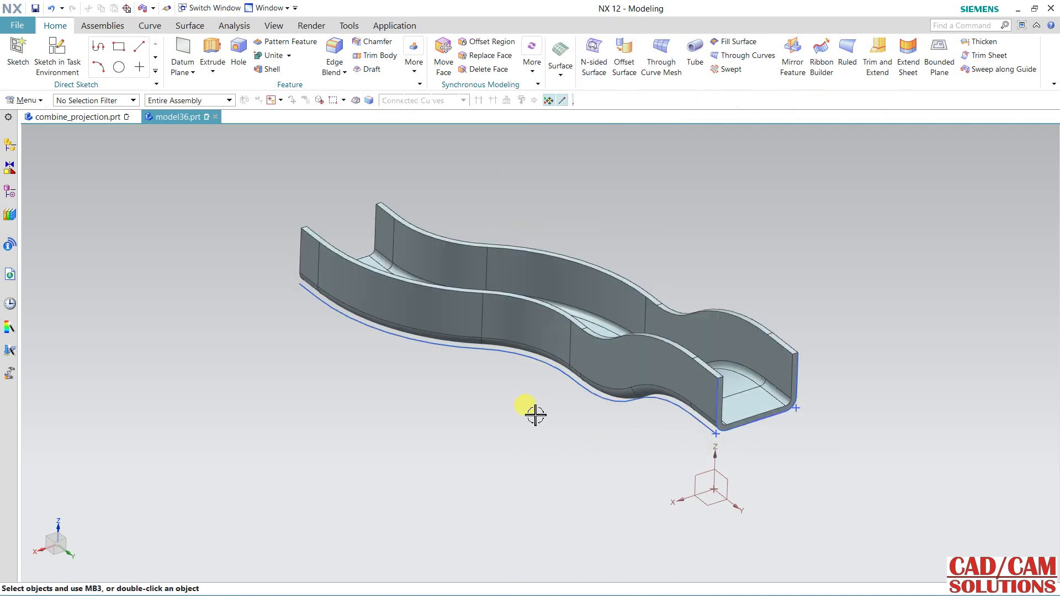
mouse_move(529, 416)
middle_down()
mouse_move(575, 450)
mouse_move(533, 437)
mouse_move(516, 360)
middle_up()
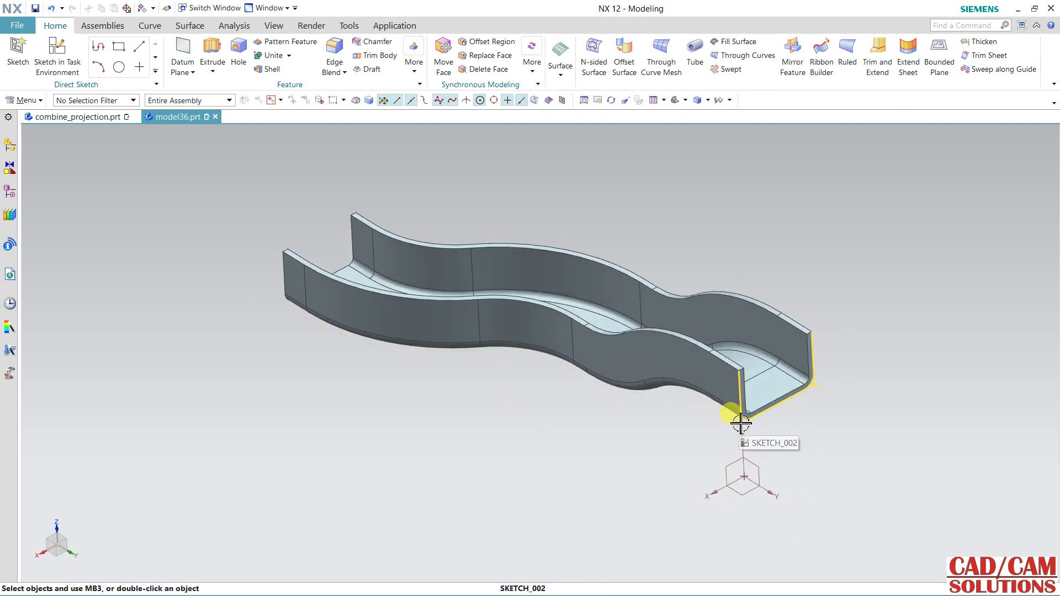
Step: Change the swept channel body's display colour to teal using Edit Object Display
click(568, 356)
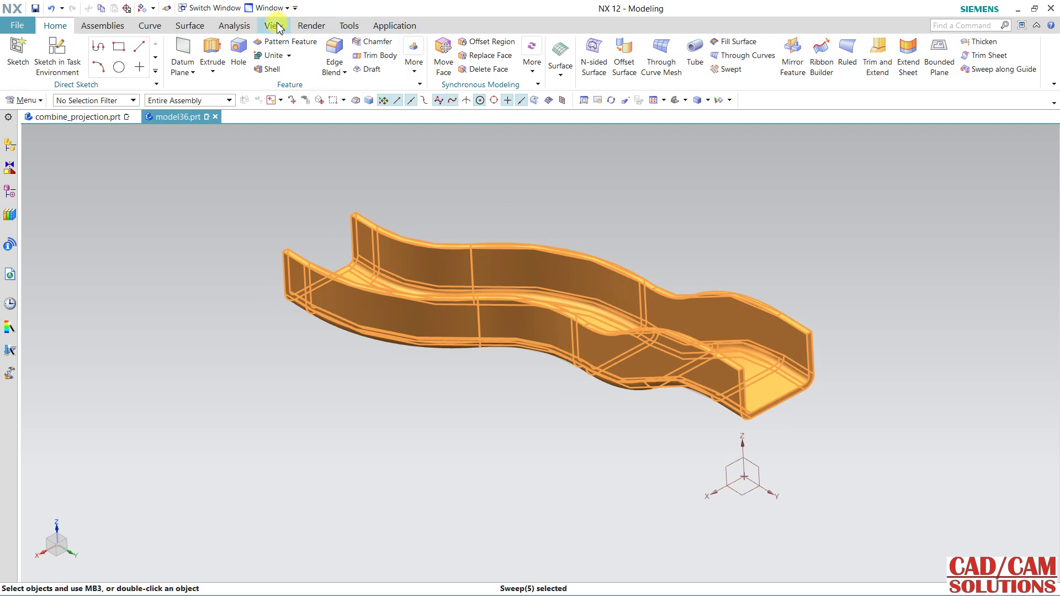
click(274, 25)
click(436, 63)
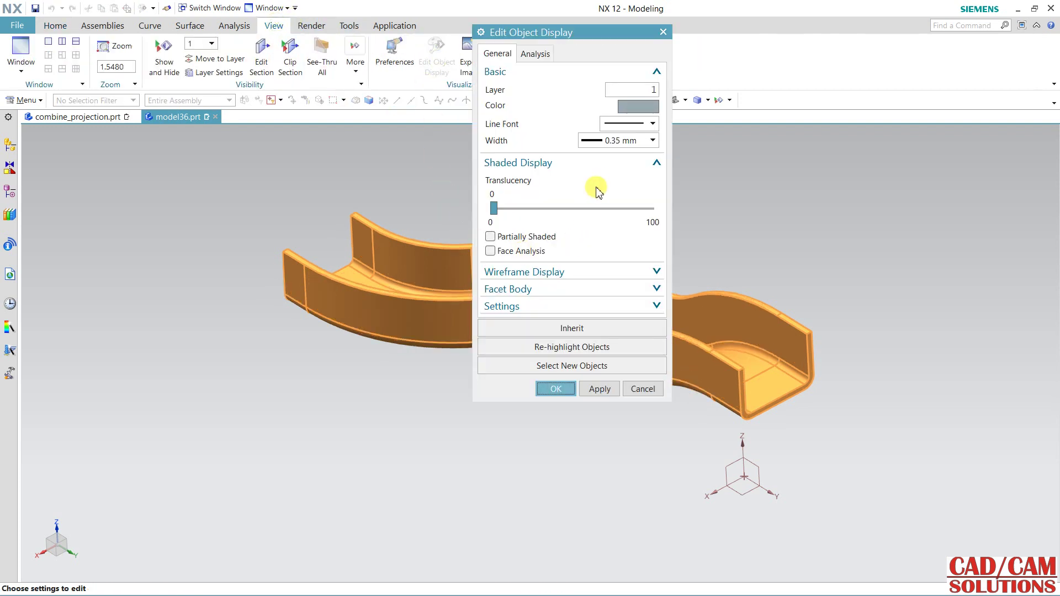
mouse_move(583, 217)
mouse_down()
mouse_move(626, 224)
mouse_move(489, 220)
mouse_up()
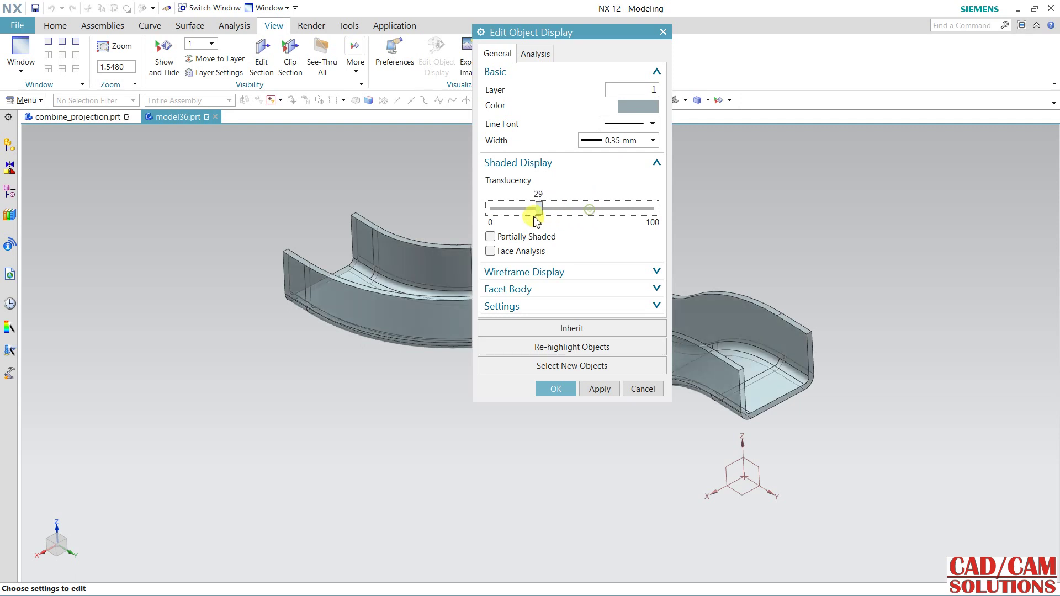
click(619, 108)
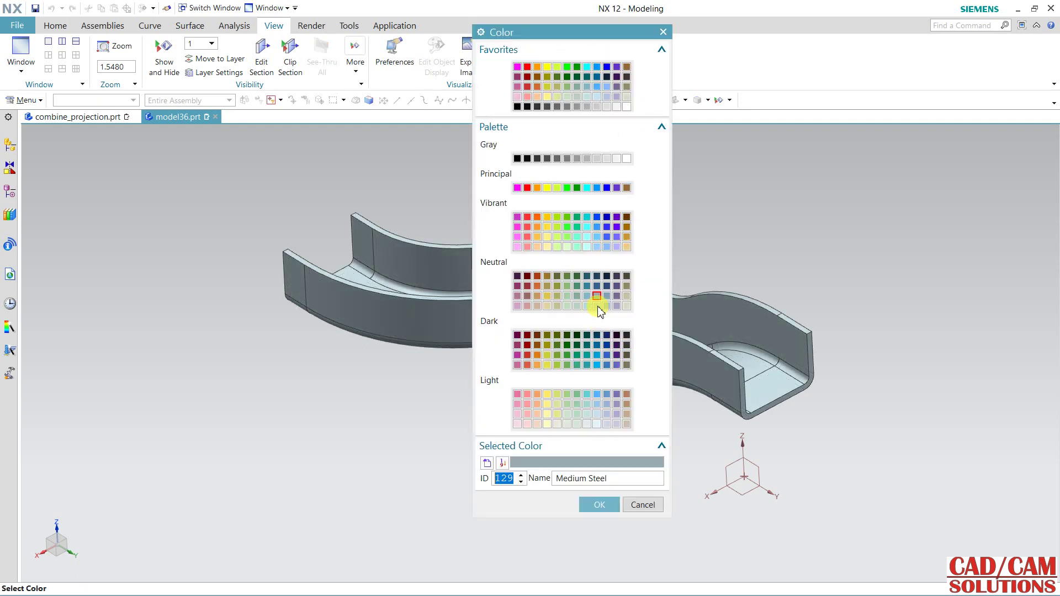
click(587, 306)
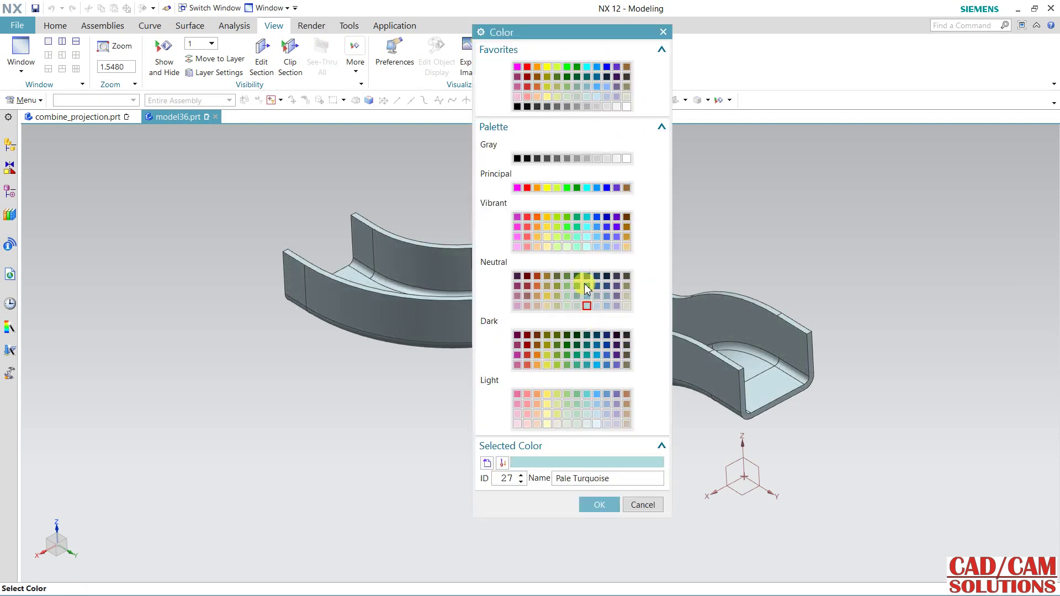
click(585, 287)
click(595, 505)
click(593, 389)
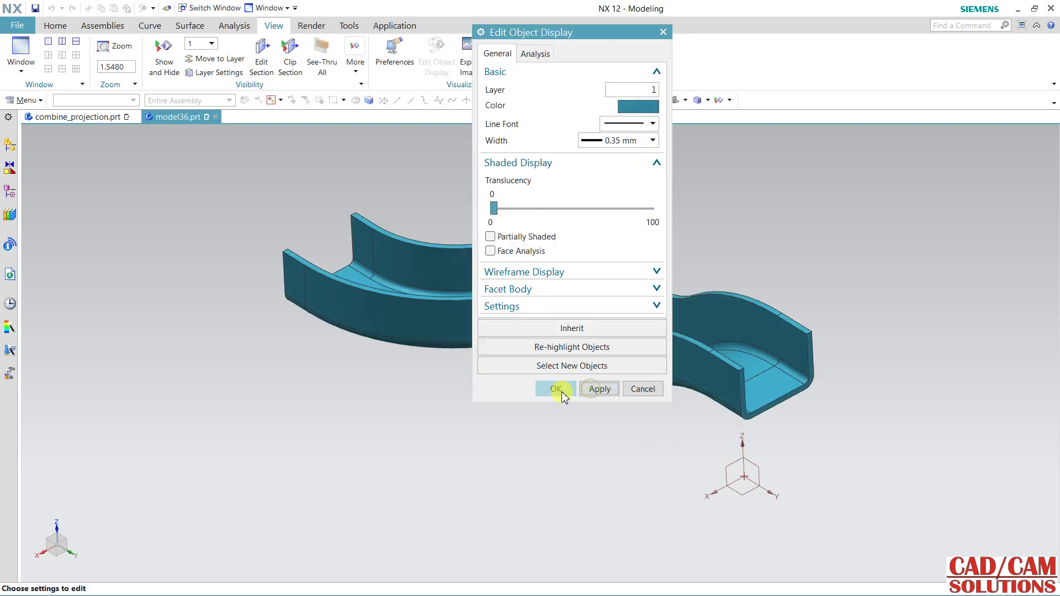
click(556, 389)
mouse_move(480, 390)
middle_down()
mouse_move(529, 379)
mouse_move(518, 394)
middle_up()
Step: Switch the channel to True Shading and apply a different global material sphere
click(597, 49)
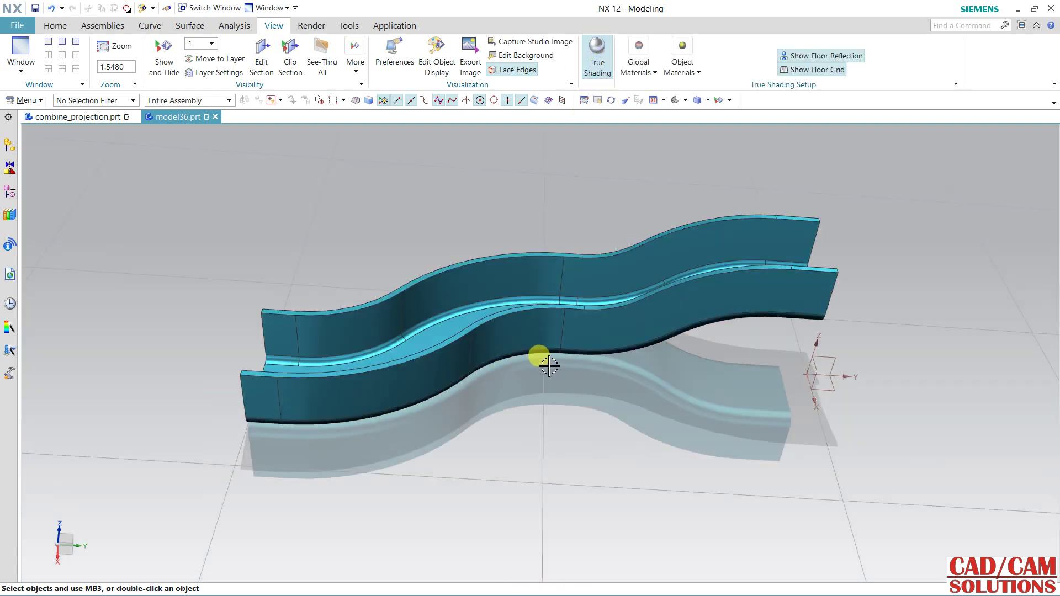
mouse_move(646, 395)
middle_down()
mouse_move(625, 359)
mouse_move(679, 378)
mouse_move(670, 386)
middle_up()
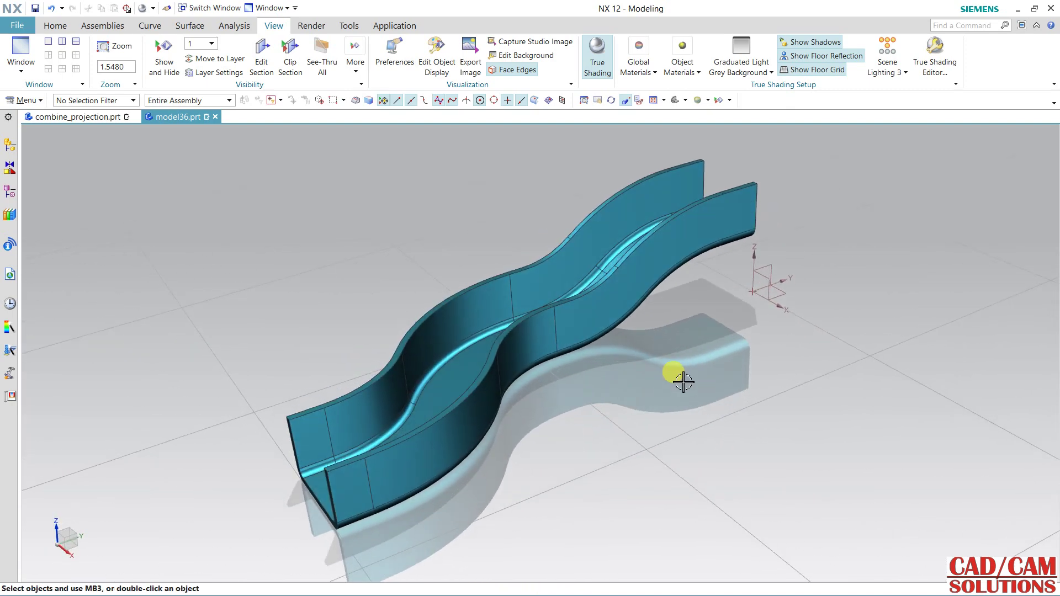
click(652, 72)
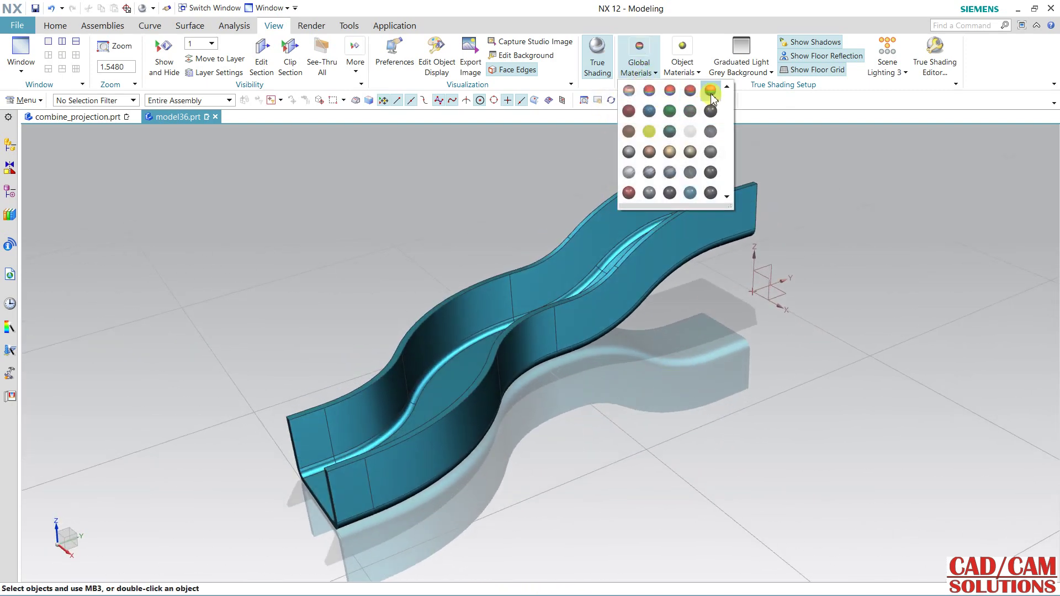
click(711, 93)
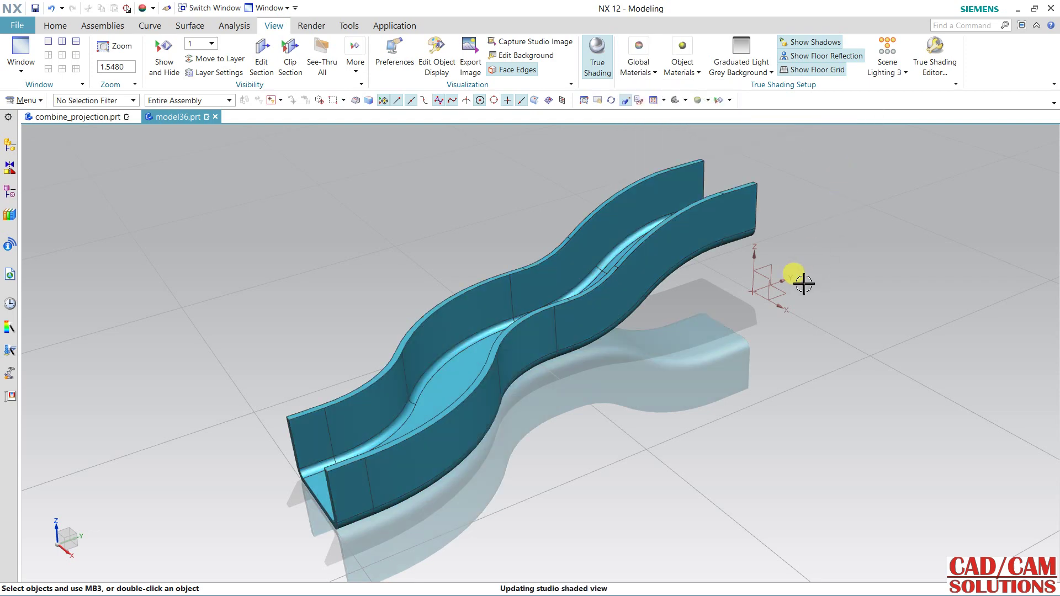